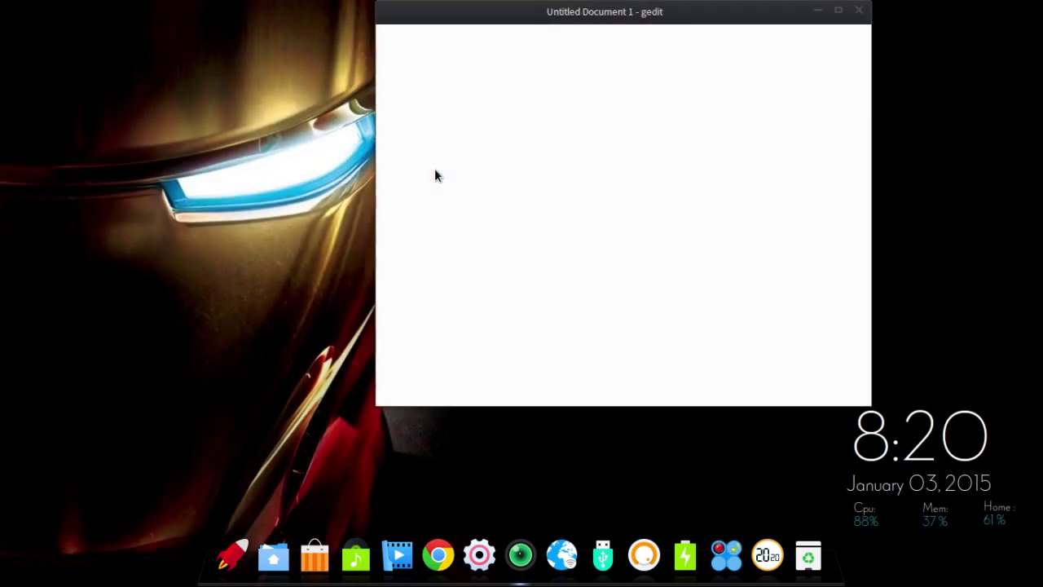
Write the heading "Selamat datang di Deepin 2014.2" and the line "Fitur baru yang paling terlihat di sini adalah ikon default yang baru, sesuai dengan tren sekarang."
{"action": "type", "text": "Selamat dat"}
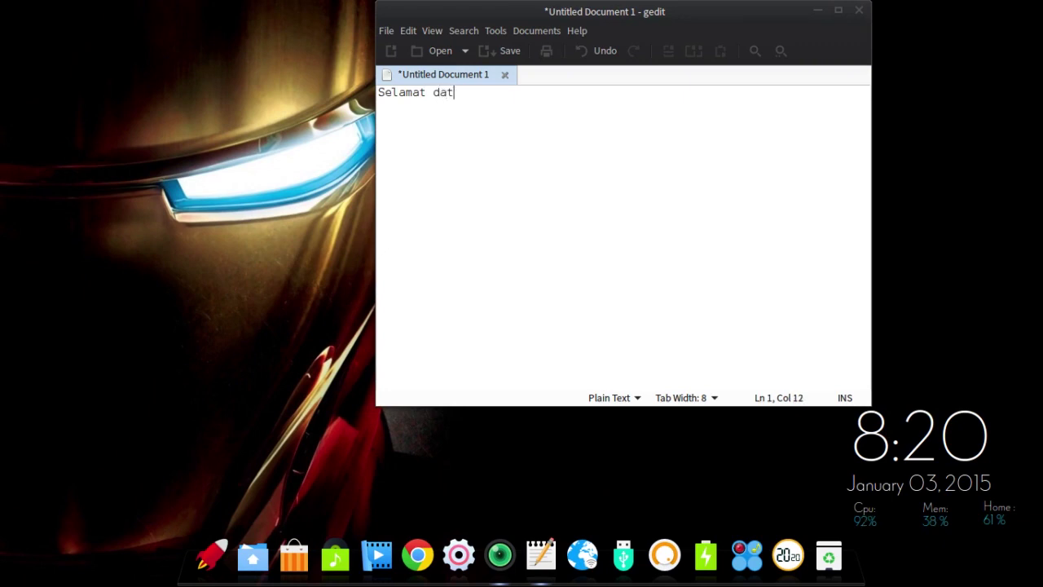
{"action": "type", "text": "ang di Deepin 2014.2"}
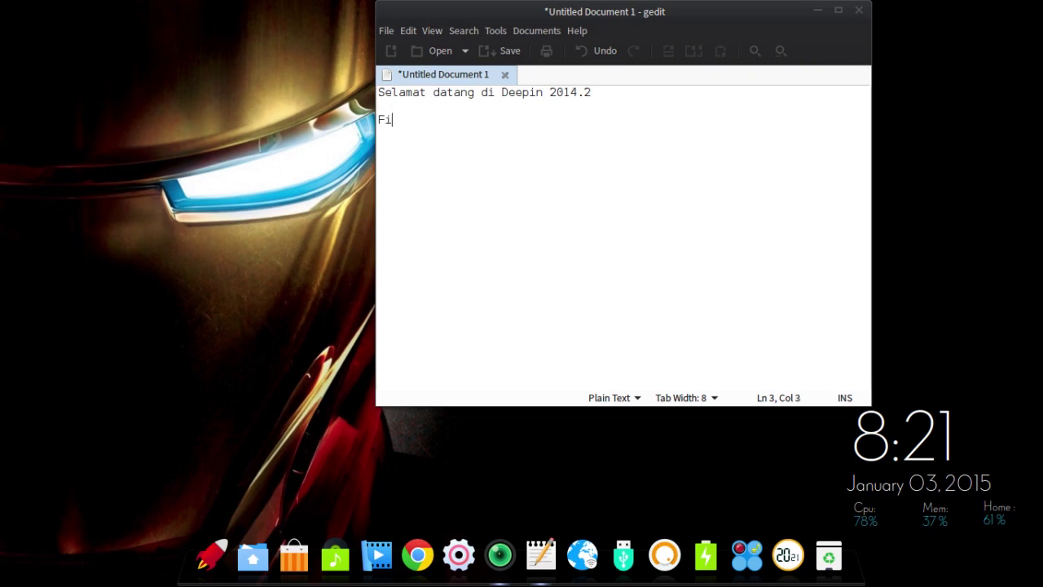
{"action": "type", "text": "aru yang pal"}
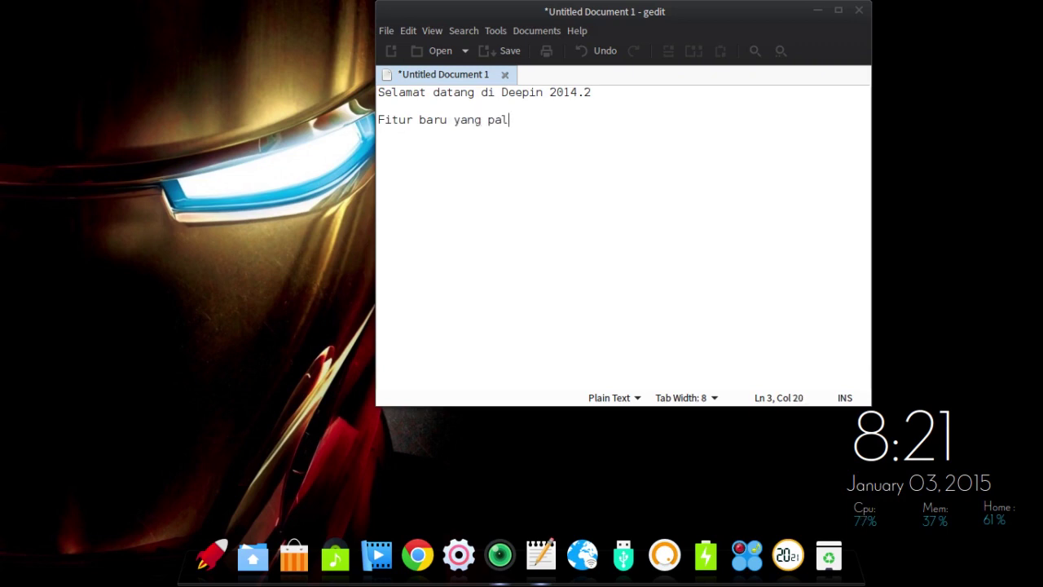
{"action": "type", "text": "di sini"}
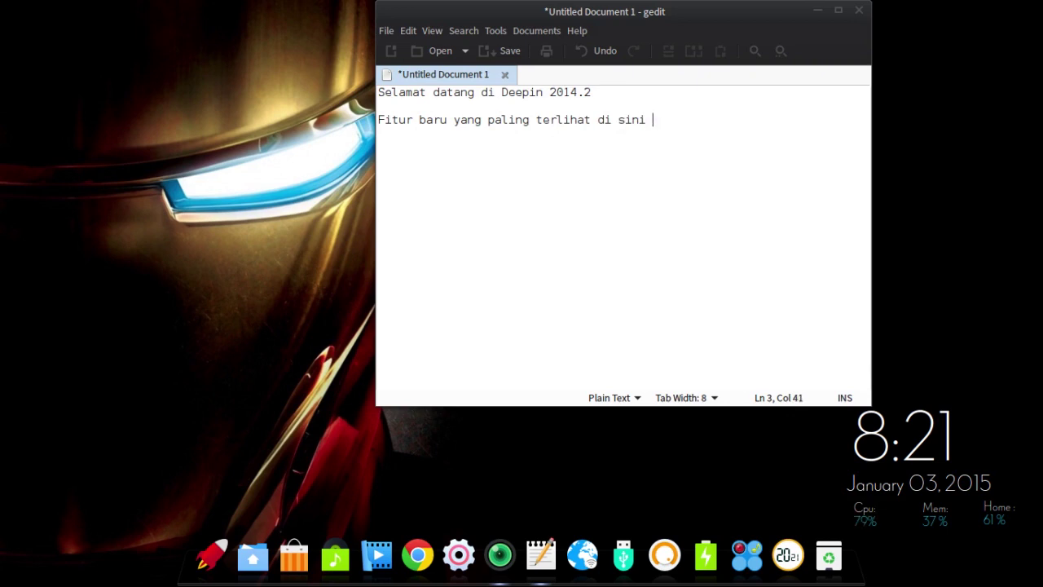
{"action": "type", "text": " adalah ikon default yang baru, sesu"}
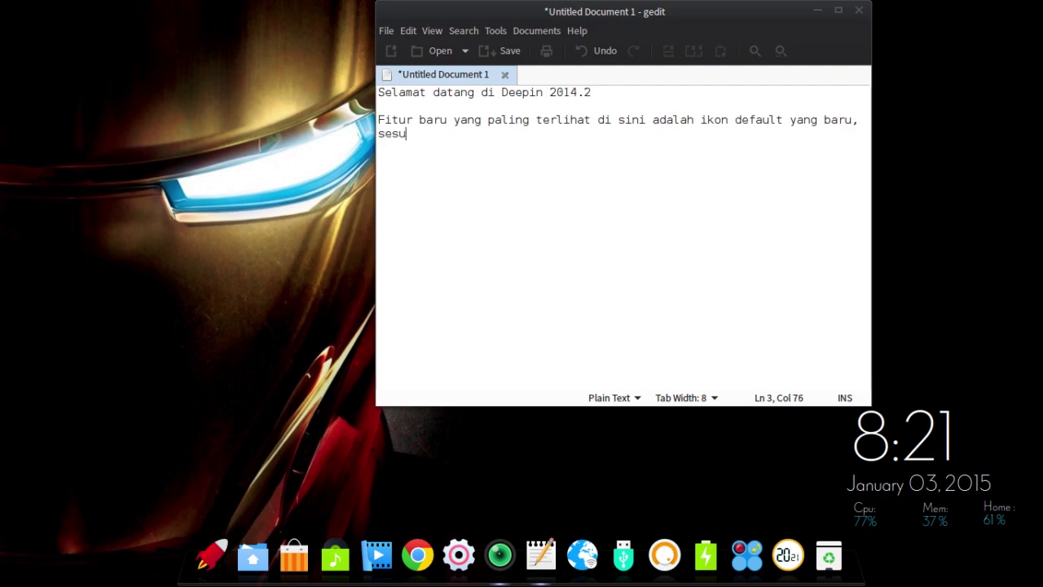
{"action": "type", "text": "ai dengan tr"}
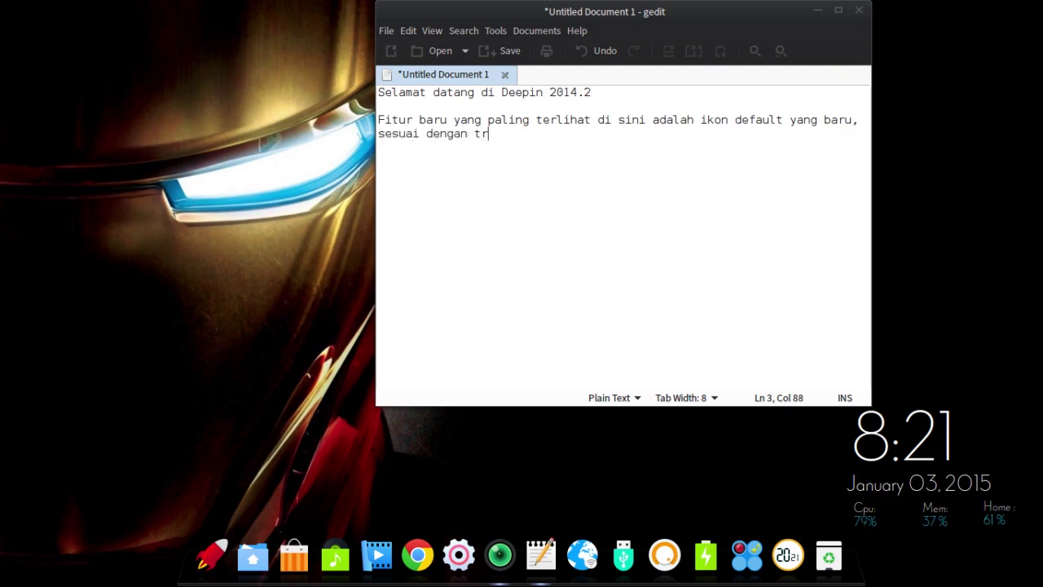
{"action": "type", "text": "en sekarang."}
{"action": "key", "text": "Return"}
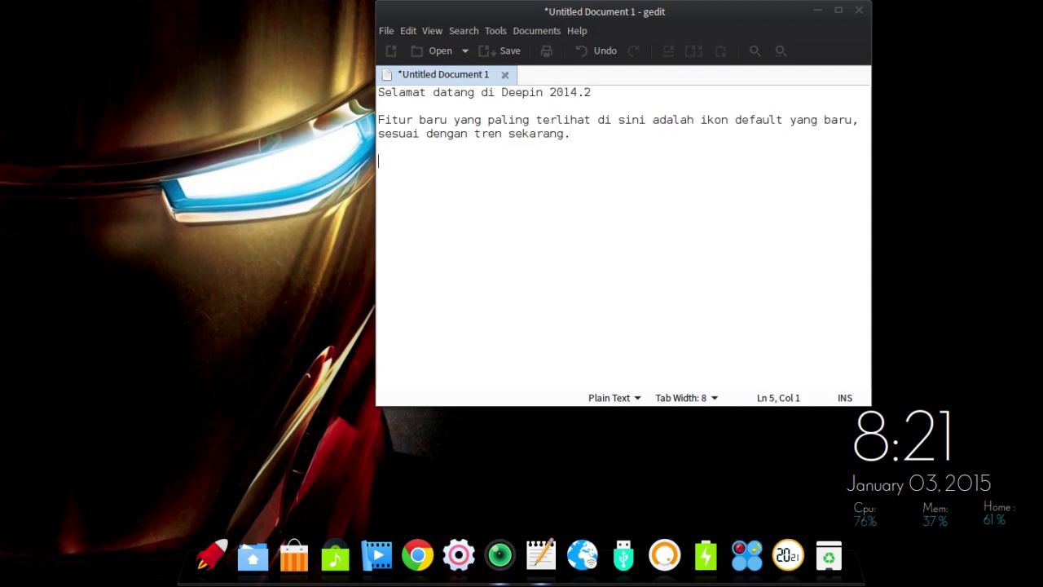
Clear all text from the untitled document and close the text editor without saving
{"action": "key", "text": "ctrl+a"}
{"action": "key", "text": "Delete"}
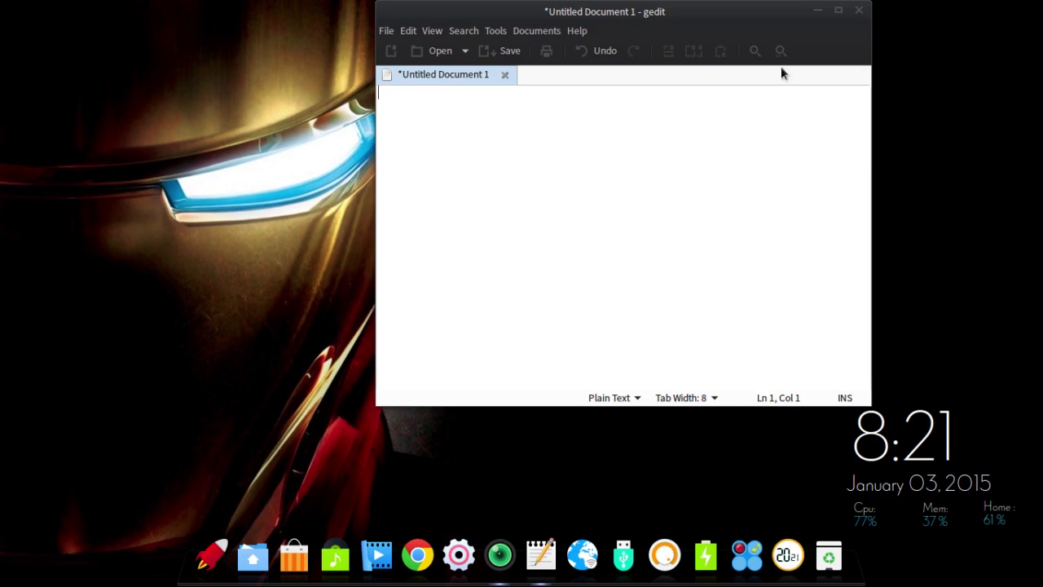
{"action": "left_click", "coordinate": [859, 11]}
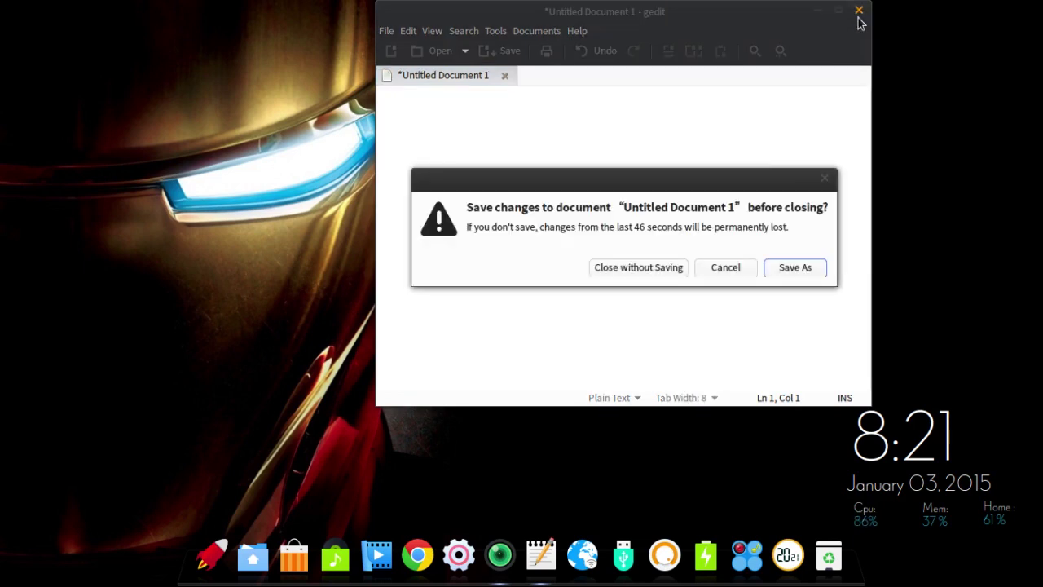
{"action": "left_click", "coordinate": [668, 266]}
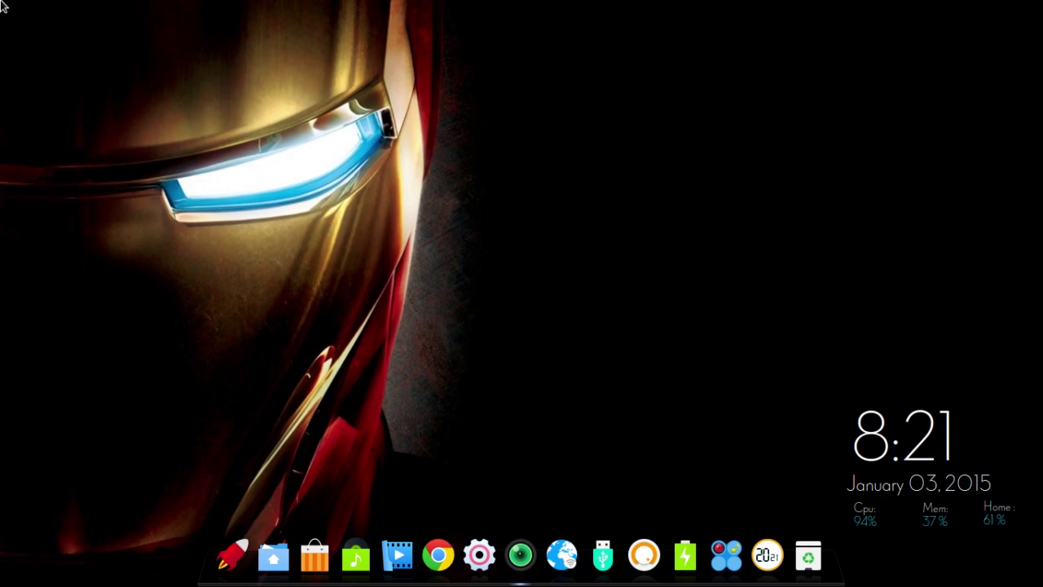
Show the application launcher and arrange its apps by category, first with icons and then with text labels
{"action": "mouse_move", "coordinate": [1, 1]}
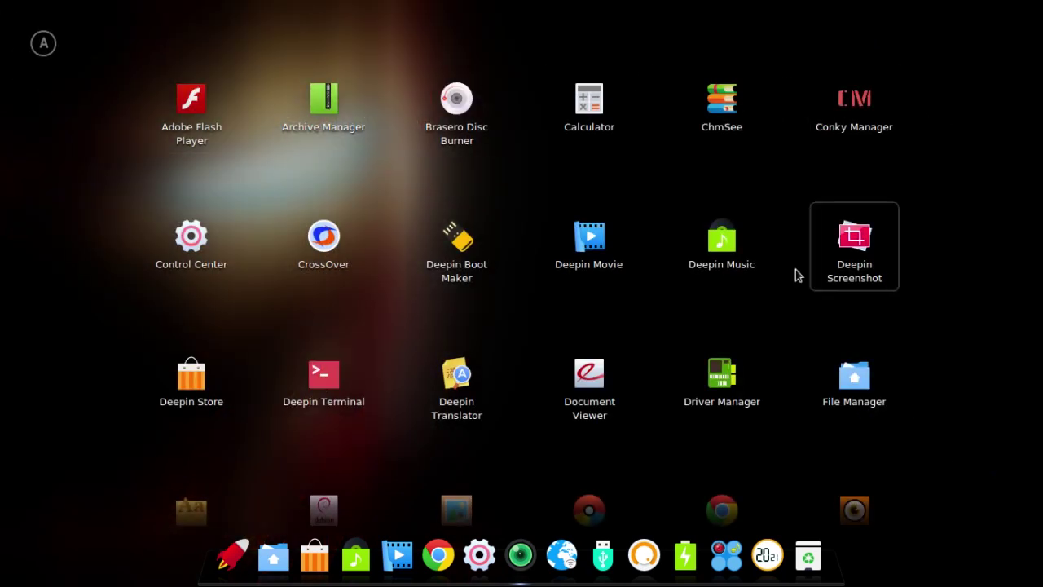
{"action": "mouse_move", "coordinate": [50, 55]}
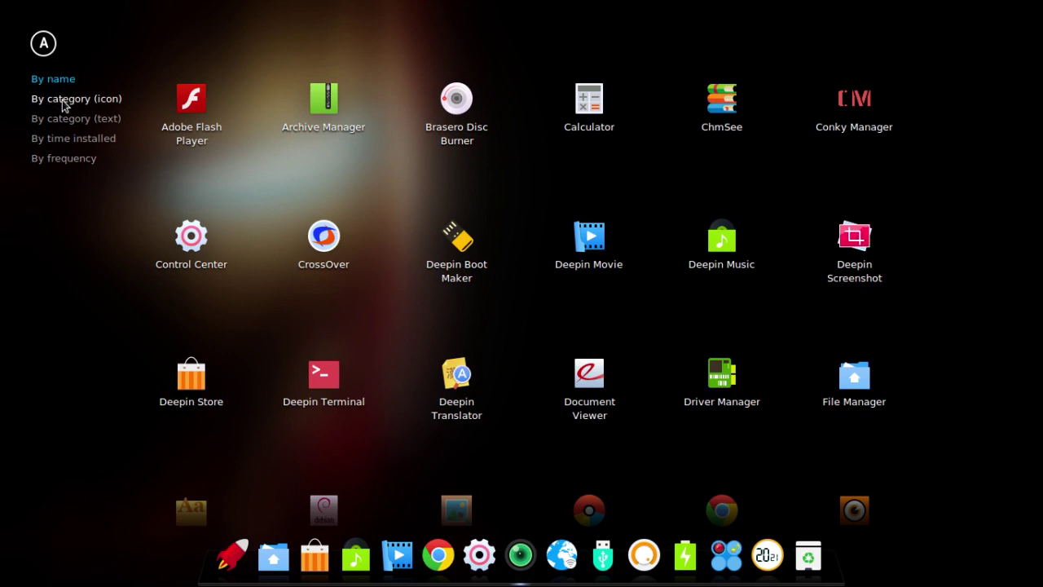
{"action": "left_click", "coordinate": [91, 101]}
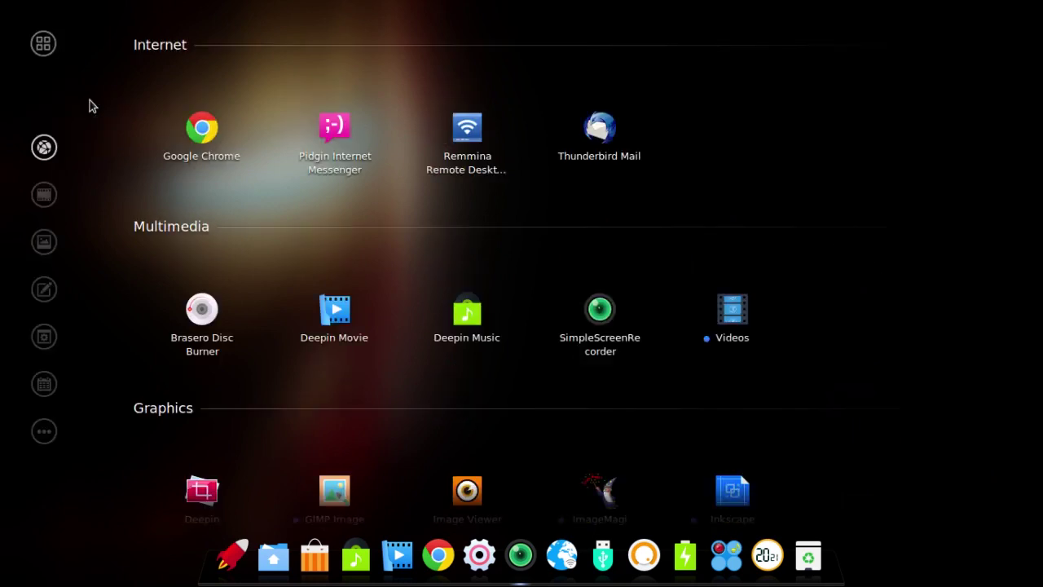
{"action": "mouse_move", "coordinate": [39, 54]}
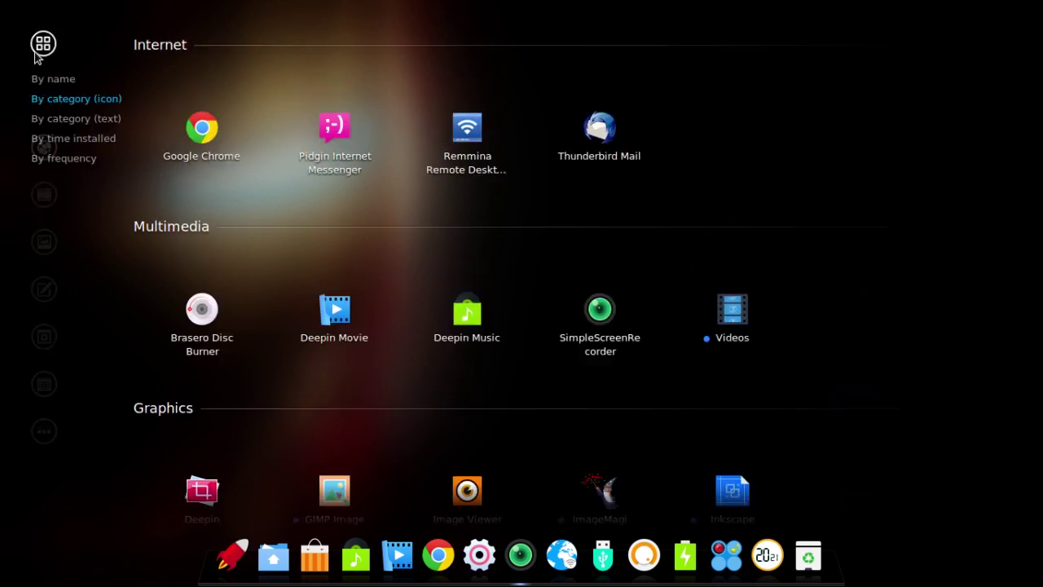
{"action": "left_click", "coordinate": [47, 123]}
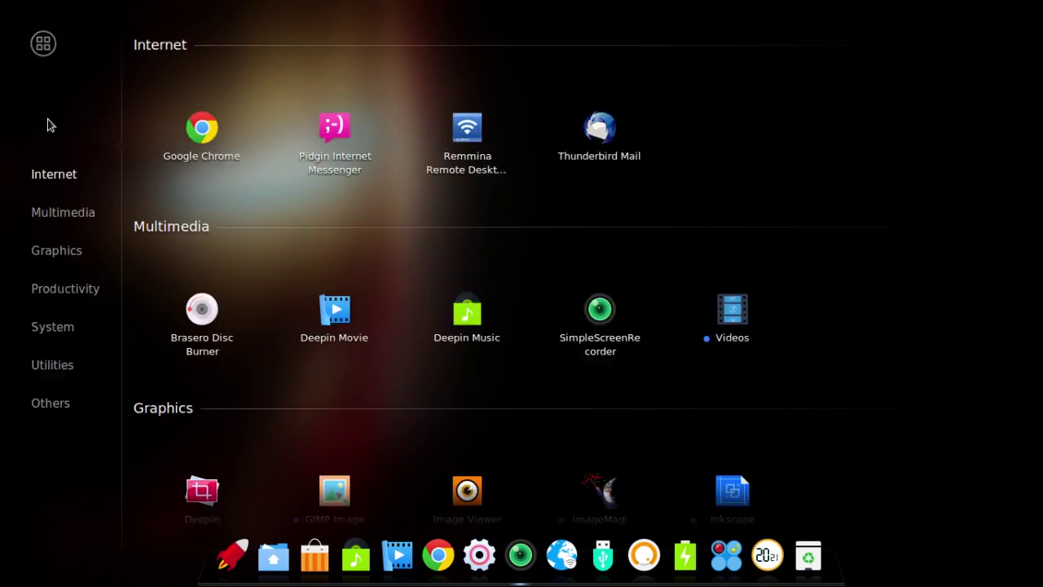
Browse the launcher's Multimedia, Graphics, Productivity, System, Utilities and Others categories
{"action": "left_click", "coordinate": [69, 217]}
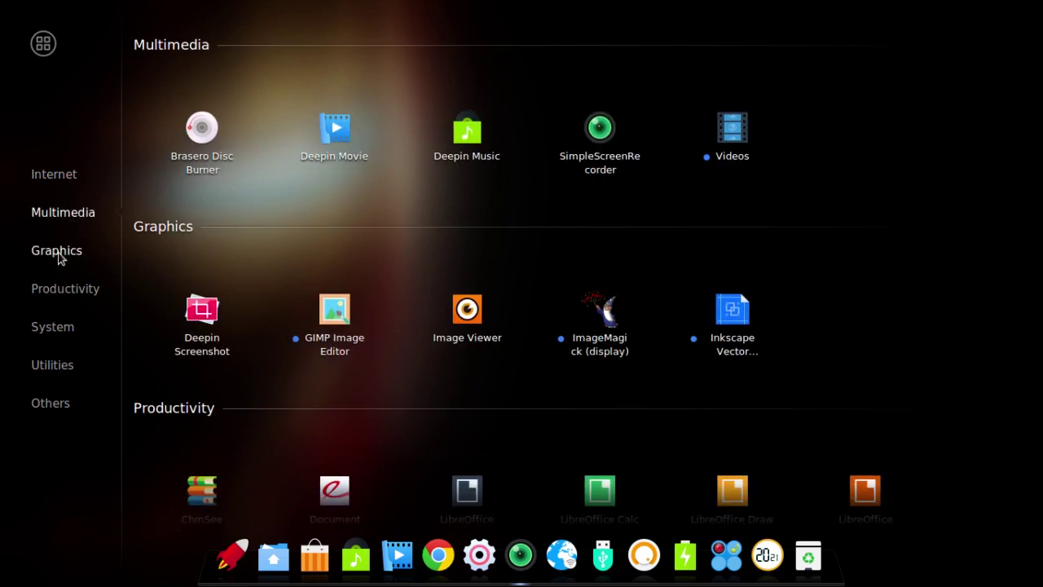
{"action": "left_click", "coordinate": [58, 251]}
{"action": "left_click", "coordinate": [67, 291]}
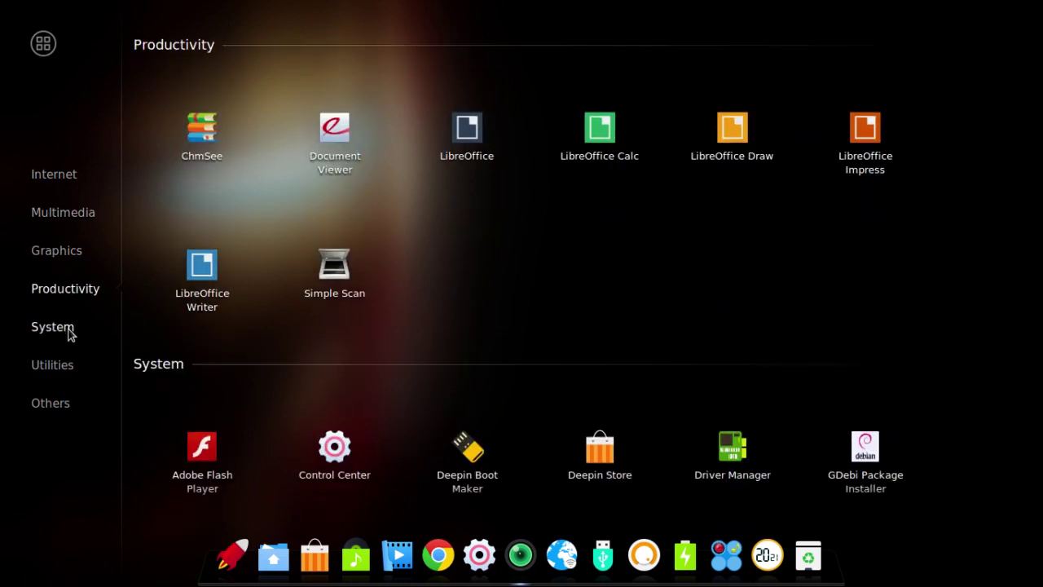
{"action": "left_click", "coordinate": [72, 330]}
{"action": "left_click", "coordinate": [68, 371]}
{"action": "left_click", "coordinate": [57, 405]}
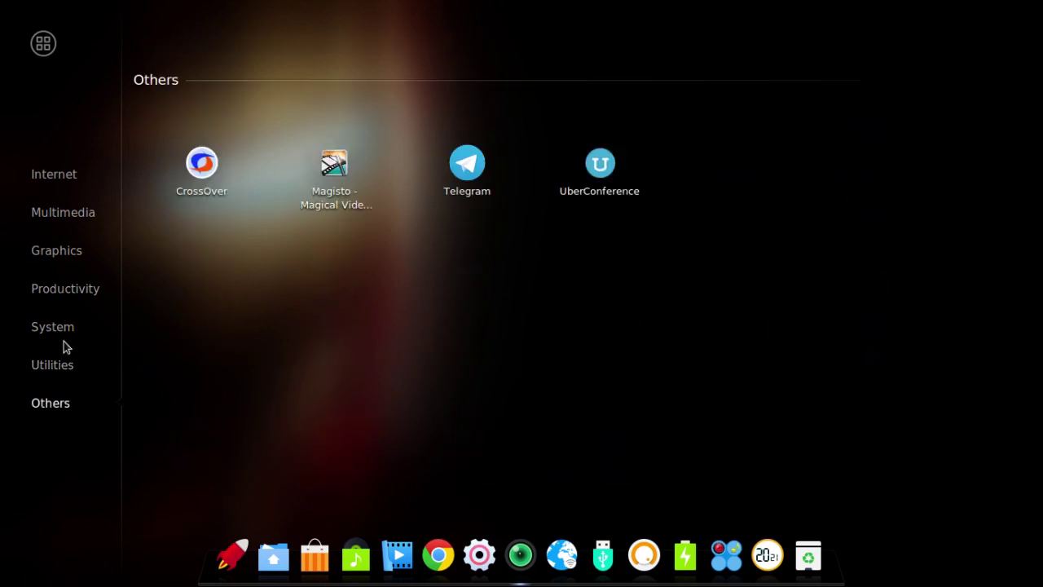
Sort the launcher's apps by time installed, by frequency and finally by name, and leave the launcher
{"action": "mouse_move", "coordinate": [38, 49]}
{"action": "left_click", "coordinate": [49, 137]}
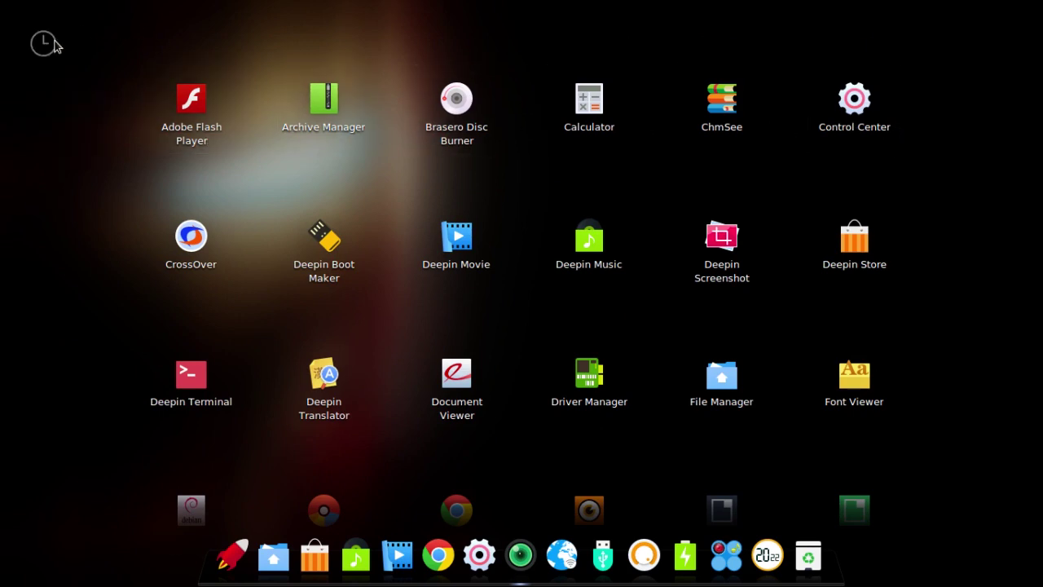
{"action": "mouse_move", "coordinate": [46, 46]}
{"action": "left_click", "coordinate": [69, 158]}
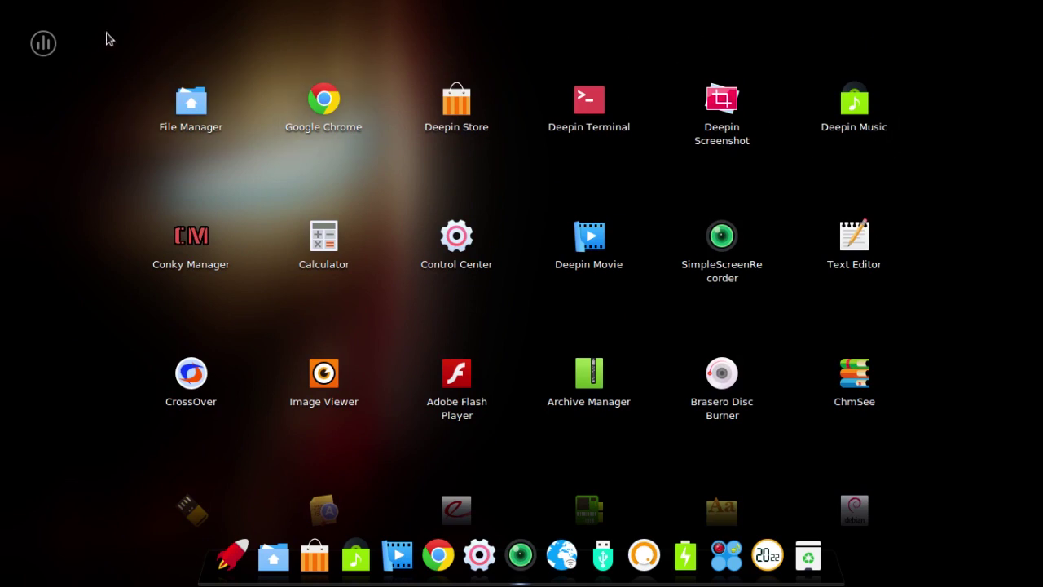
{"action": "mouse_move", "coordinate": [58, 43]}
{"action": "left_click", "coordinate": [54, 84]}
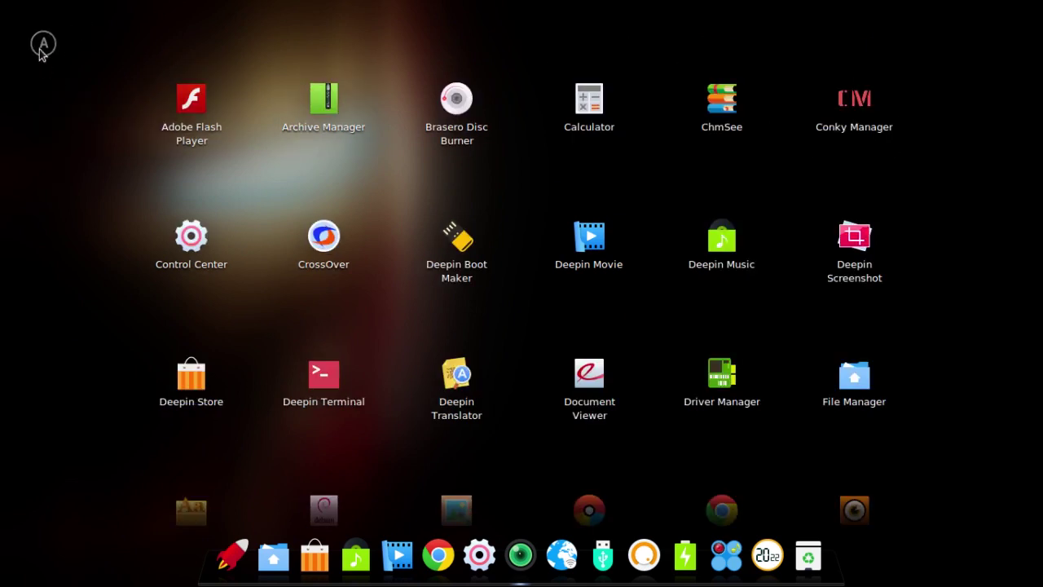
{"action": "left_click", "coordinate": [240, 59]}
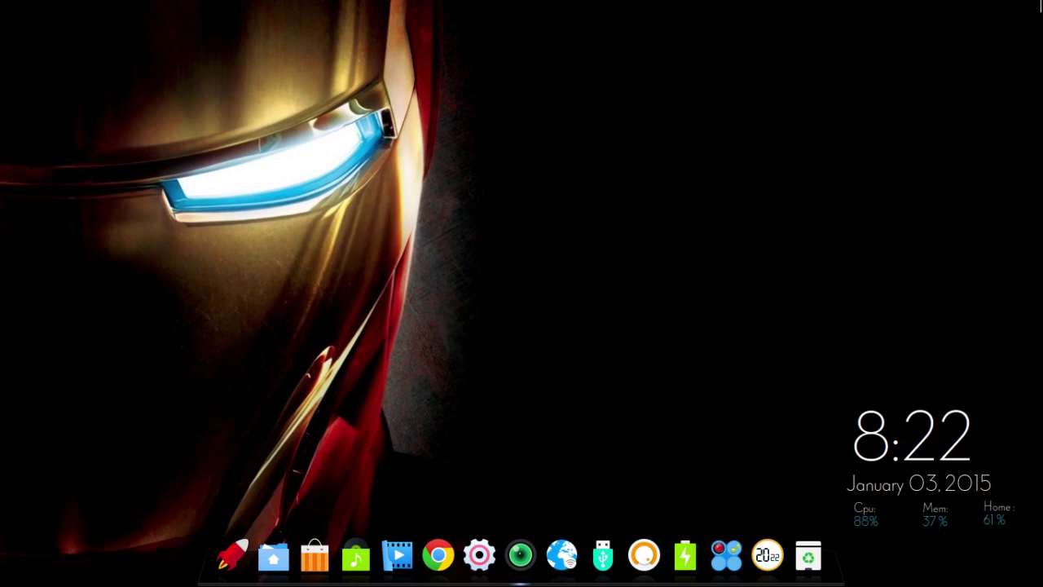
Open the Home folder in the file manager and the Deepin Store, moving each window aside
{"action": "left_click", "coordinate": [728, 555]}
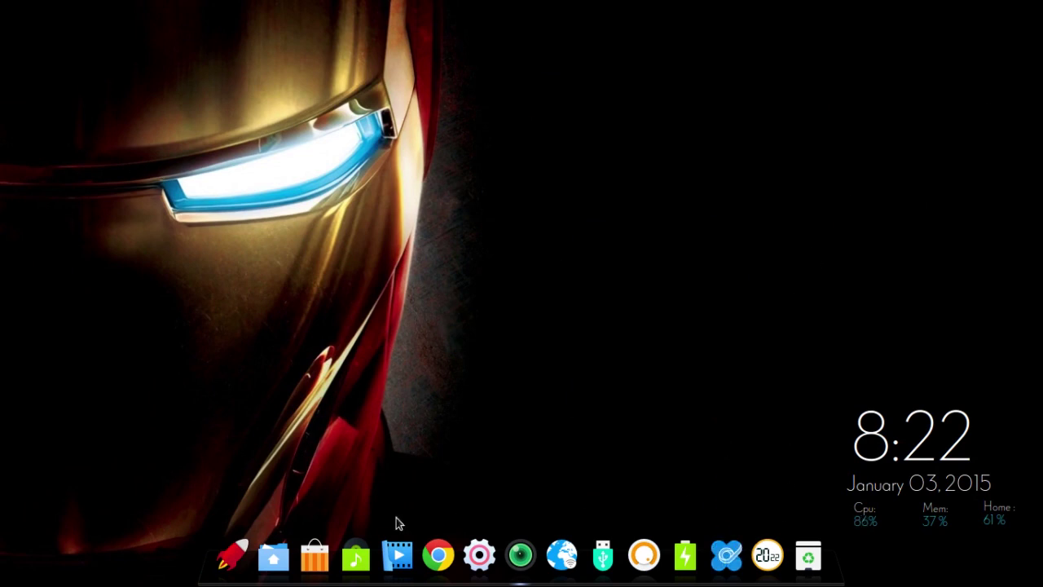
{"action": "left_click", "coordinate": [276, 558]}
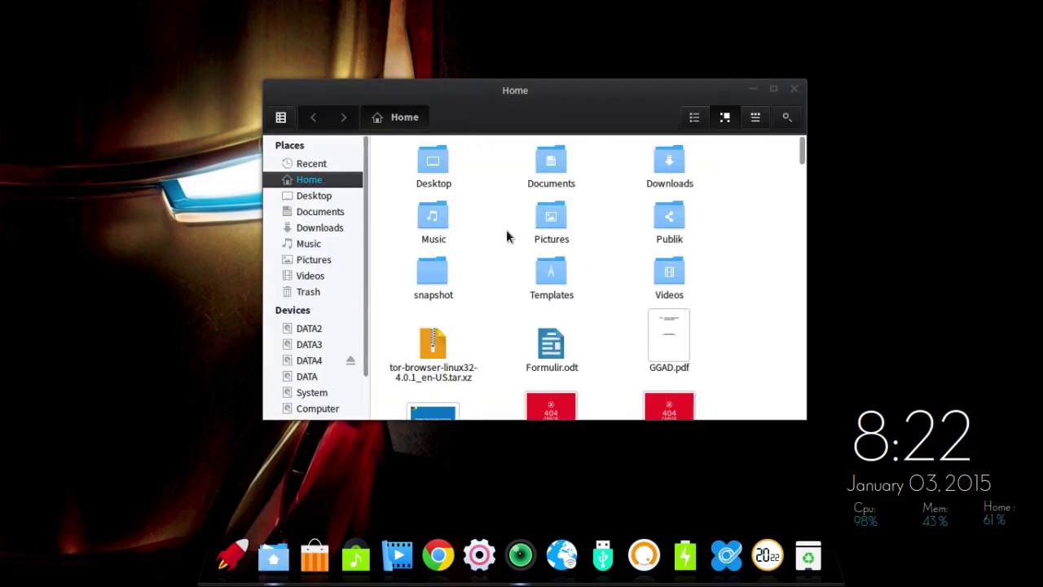
{"action": "left_click_drag", "start_coordinate": [589, 98], "coordinate": [398, 44]}
{"action": "left_click", "coordinate": [324, 560]}
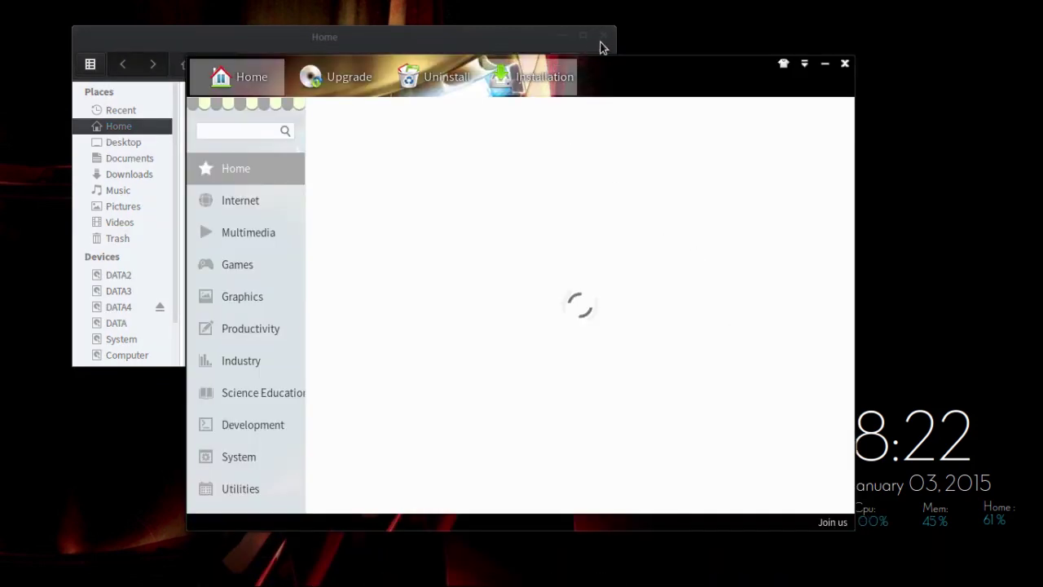
{"action": "left_click_drag", "start_coordinate": [628, 69], "coordinate": [691, 33]}
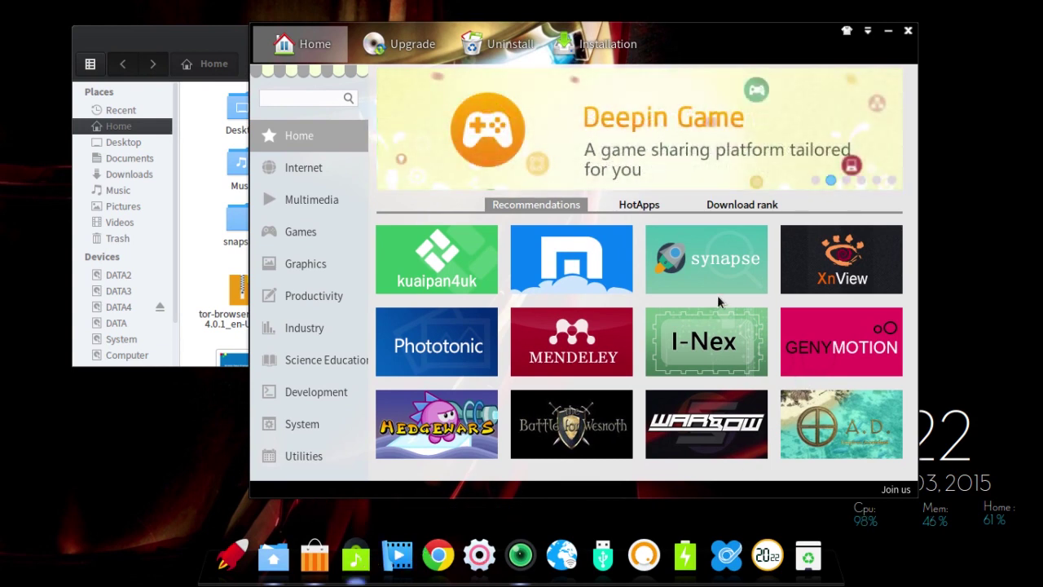
Place the Deepin Music player over the store window, expand it to the full library view and return it to compact mode
{"action": "left_click_drag", "start_coordinate": [231, 122], "coordinate": [776, 49]}
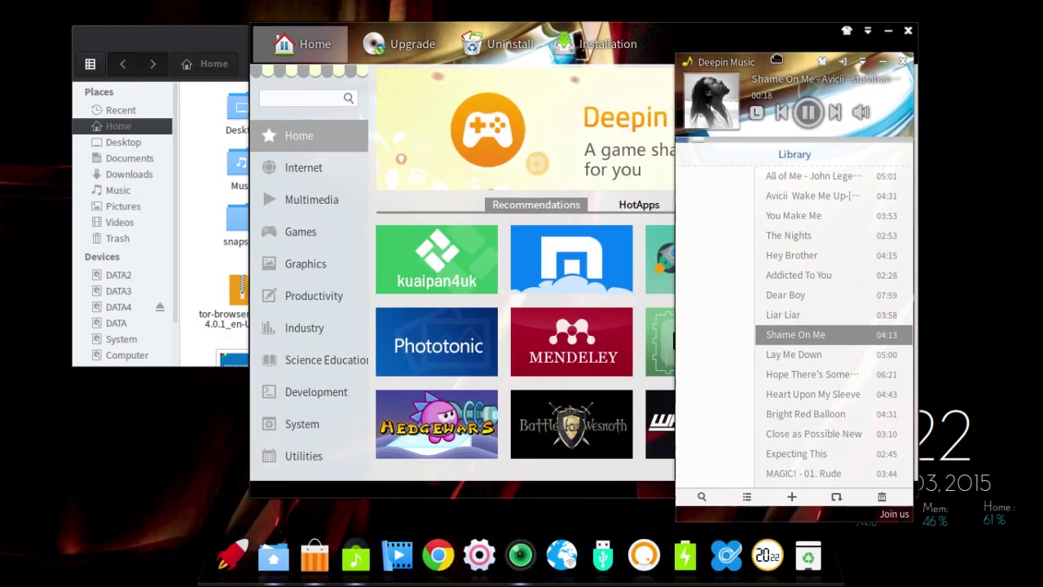
{"action": "left_click", "coordinate": [840, 53]}
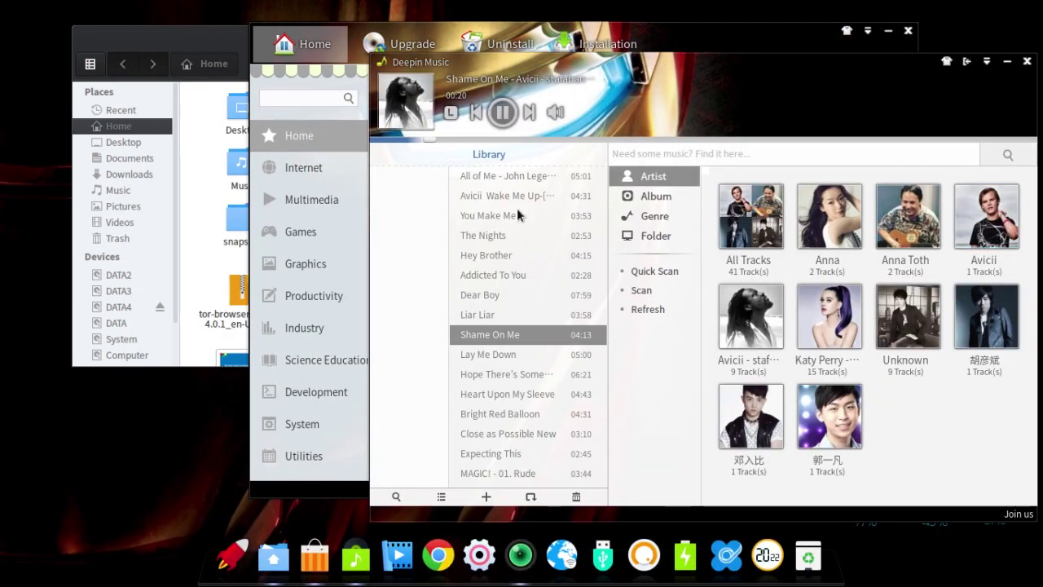
{"action": "left_click", "coordinate": [966, 62]}
{"action": "left_click_drag", "start_coordinate": [486, 66], "coordinate": [774, 58]}
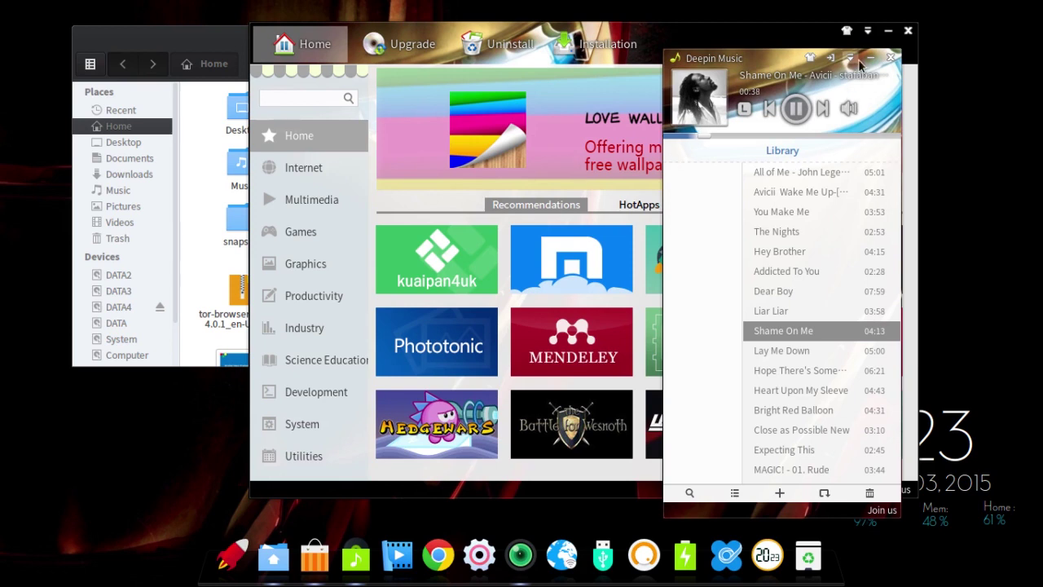
Close the Deepin Music, Deepin Store, Home folder and Deepin Movie windows
{"action": "left_click", "coordinate": [891, 61]}
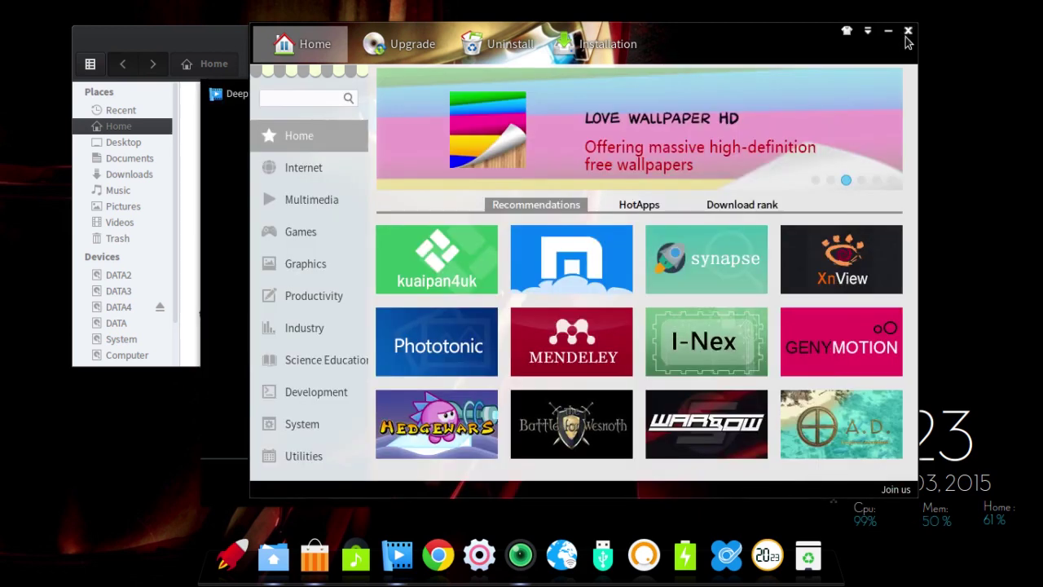
{"action": "left_click", "coordinate": [907, 30]}
{"action": "left_click", "coordinate": [603, 36]}
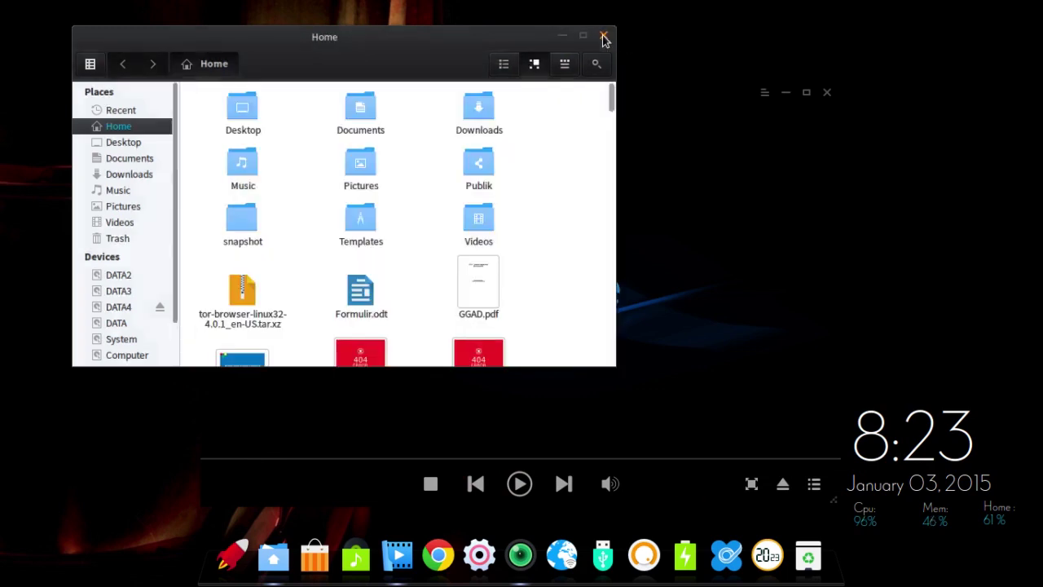
{"action": "left_click", "coordinate": [826, 94]}
Reopen the Home folder and play the video "Addicted To You (8 Bit Remix Version With Vocals)"
{"action": "left_click", "coordinate": [271, 554]}
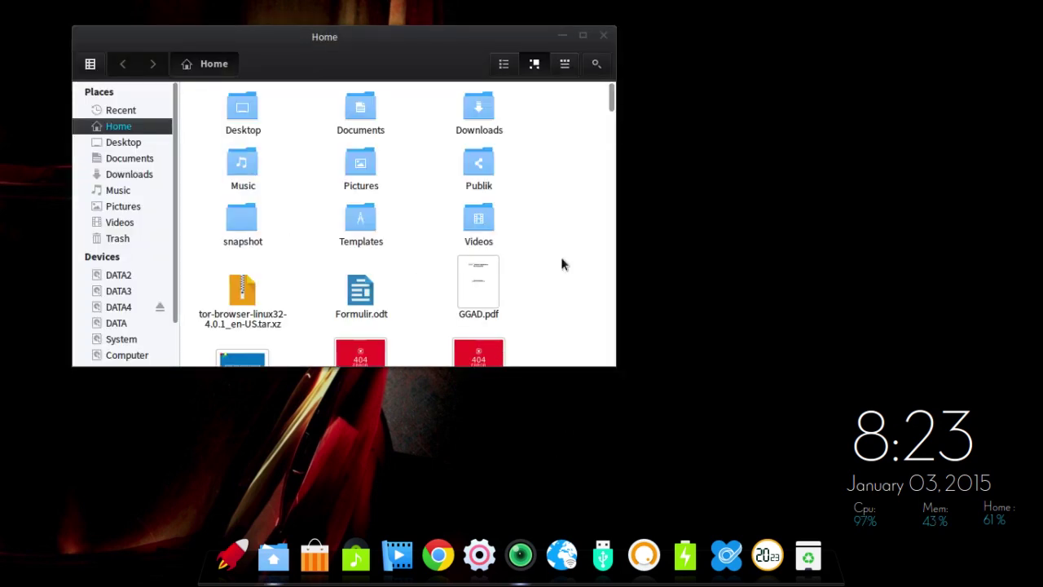
{"action": "scroll", "coordinate": [544, 152], "scroll_direction": "down", "scroll_amount": 5}
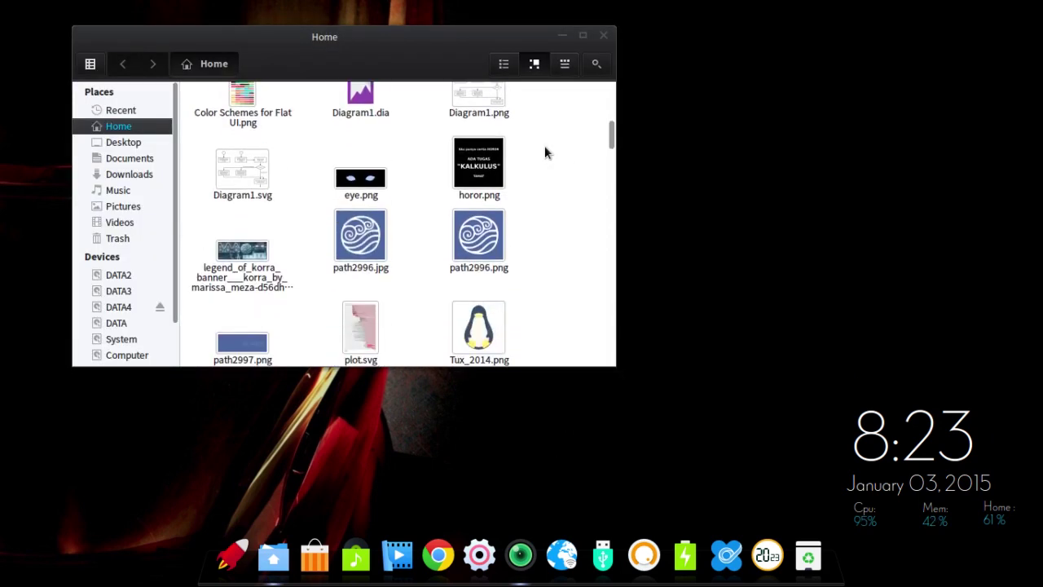
{"action": "scroll", "coordinate": [459, 195], "scroll_direction": "down", "scroll_amount": 8}
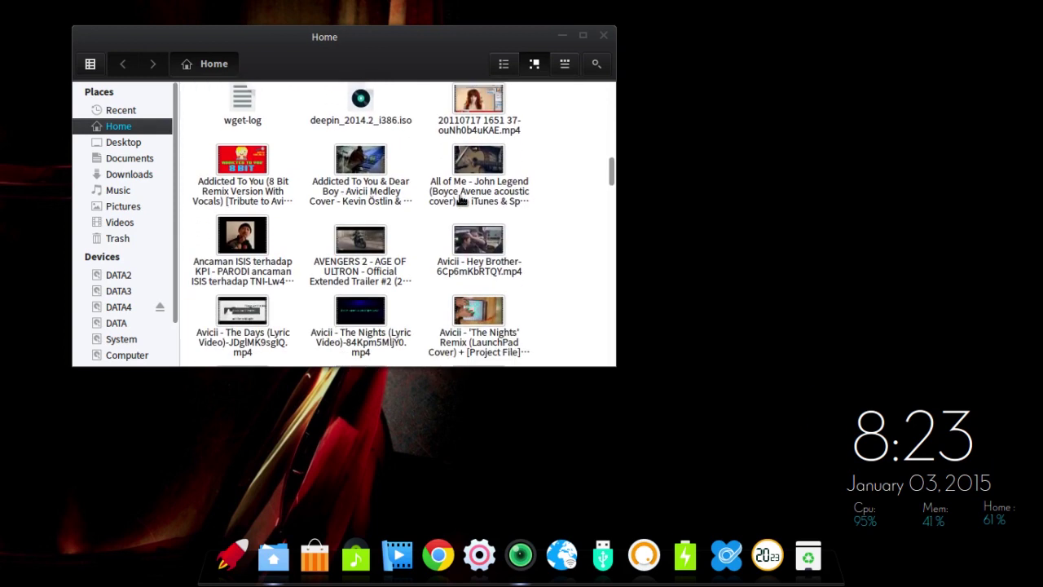
{"action": "double_click", "coordinate": [233, 198]}
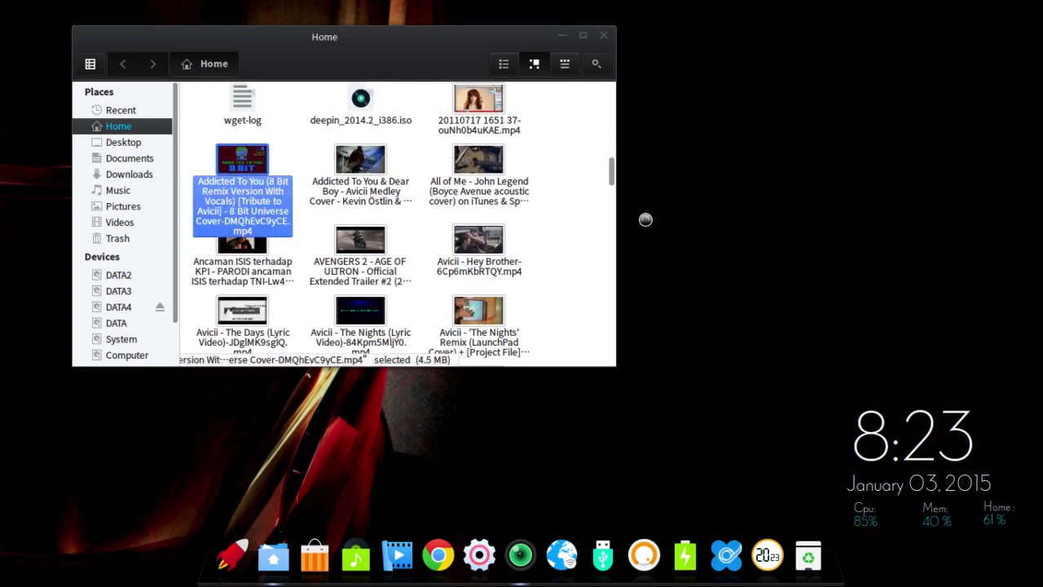
Minimize the Home folder window, bring up Deepin Music to pause the song, and hide the player again
{"action": "left_click", "coordinate": [562, 36]}
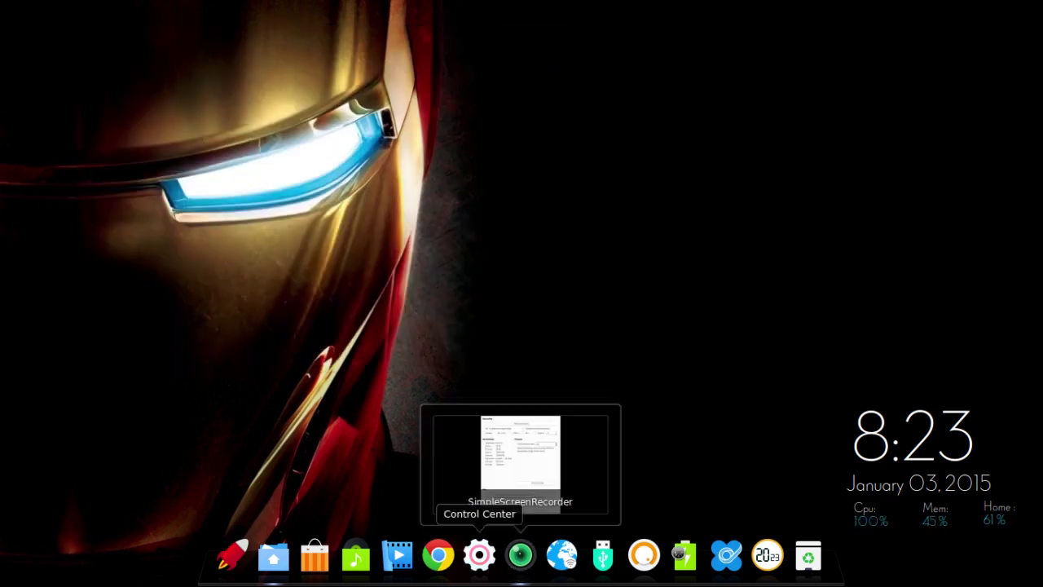
{"action": "left_click", "coordinate": [725, 556]}
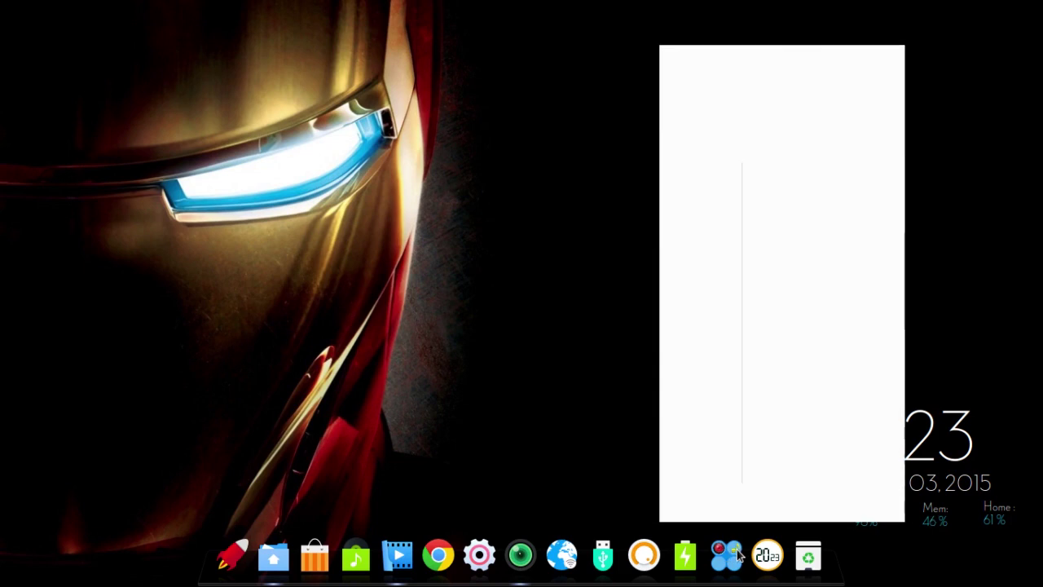
{"action": "left_click", "coordinate": [798, 112]}
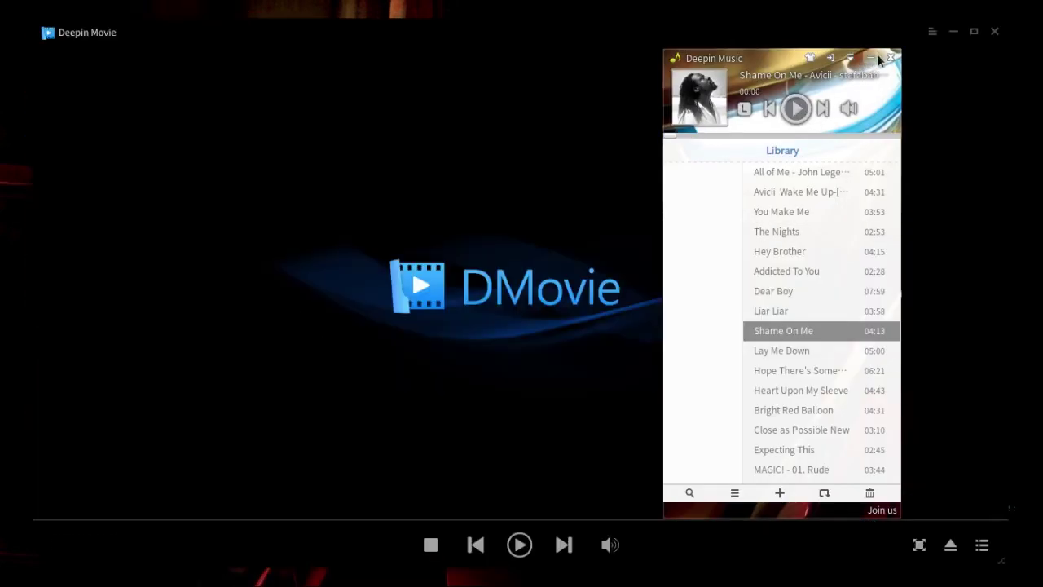
{"action": "left_click", "coordinate": [874, 62]}
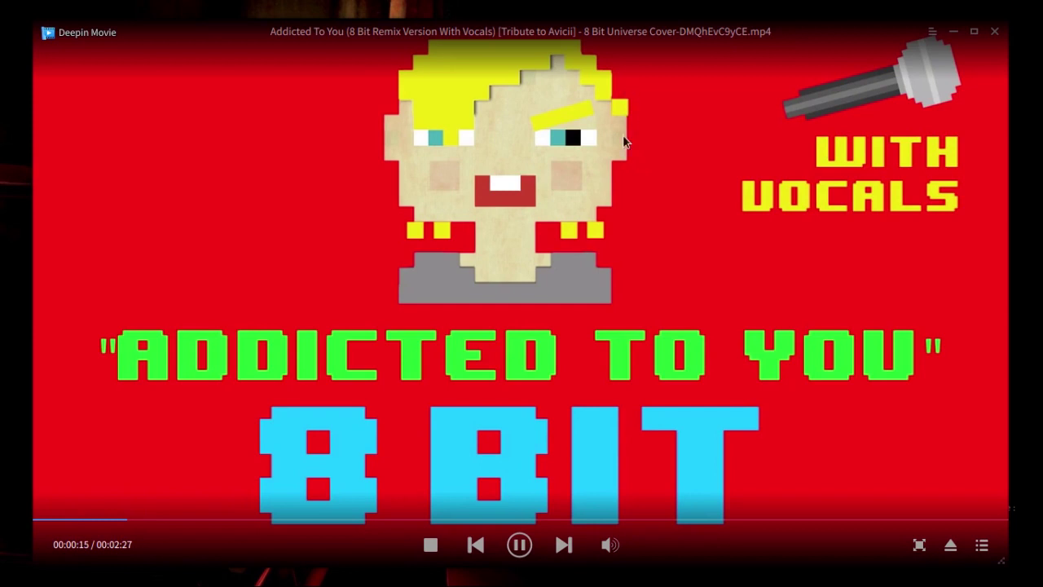
Close the Deepin Movie window, then bring back the Deepin Music player and close it too
{"action": "left_click", "coordinate": [995, 31]}
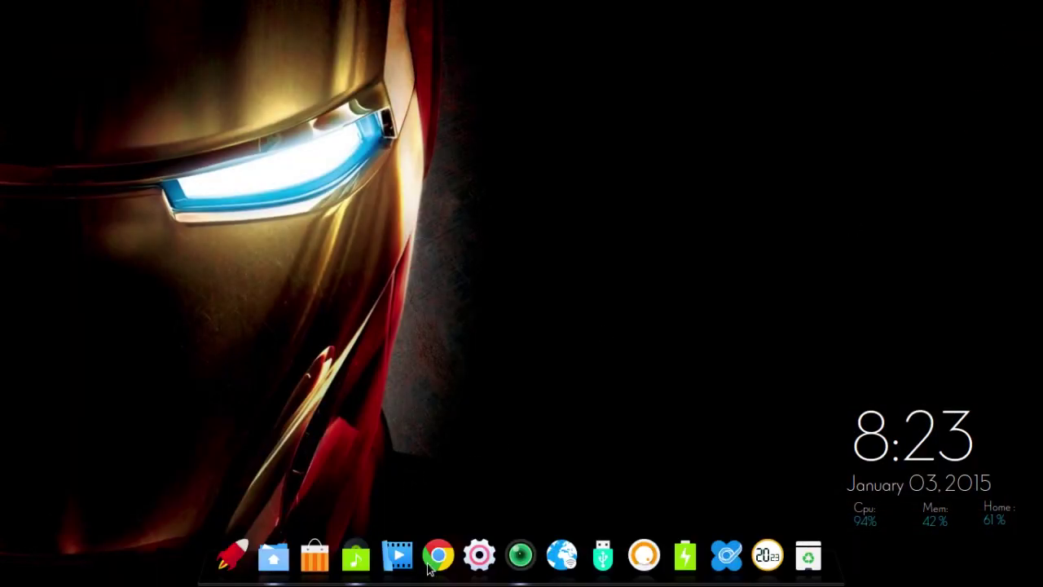
{"action": "left_click", "coordinate": [732, 554]}
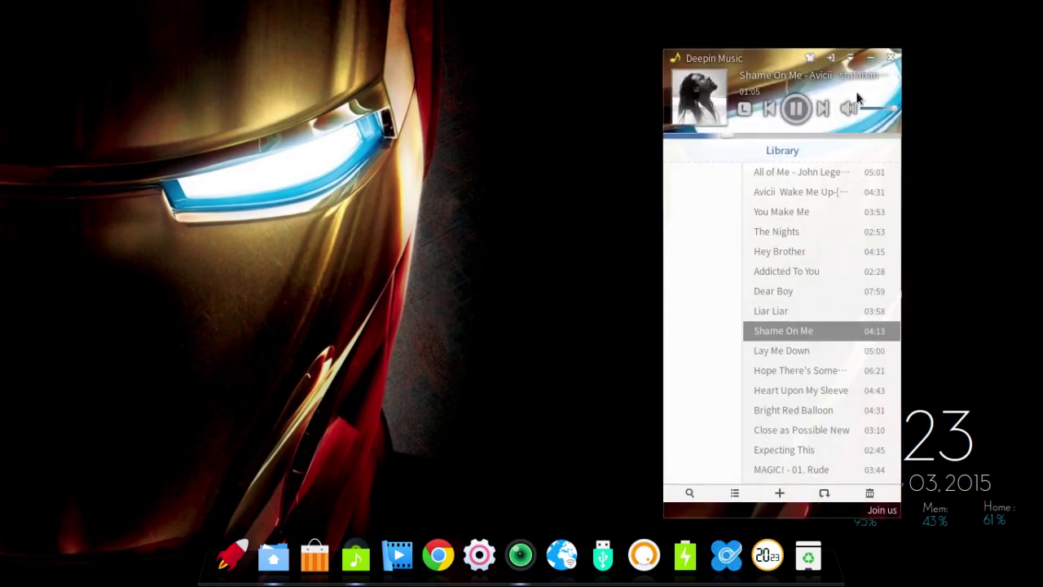
{"action": "left_click", "coordinate": [891, 58]}
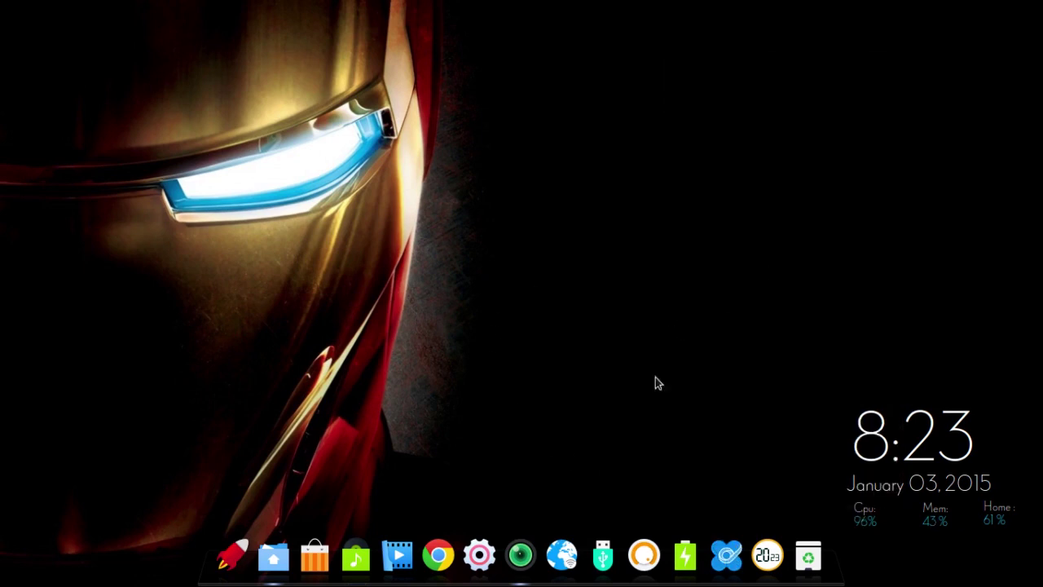
Look at the dock's sound, removable disk, network, battery and clock applets
{"action": "left_click", "coordinate": [643, 557]}
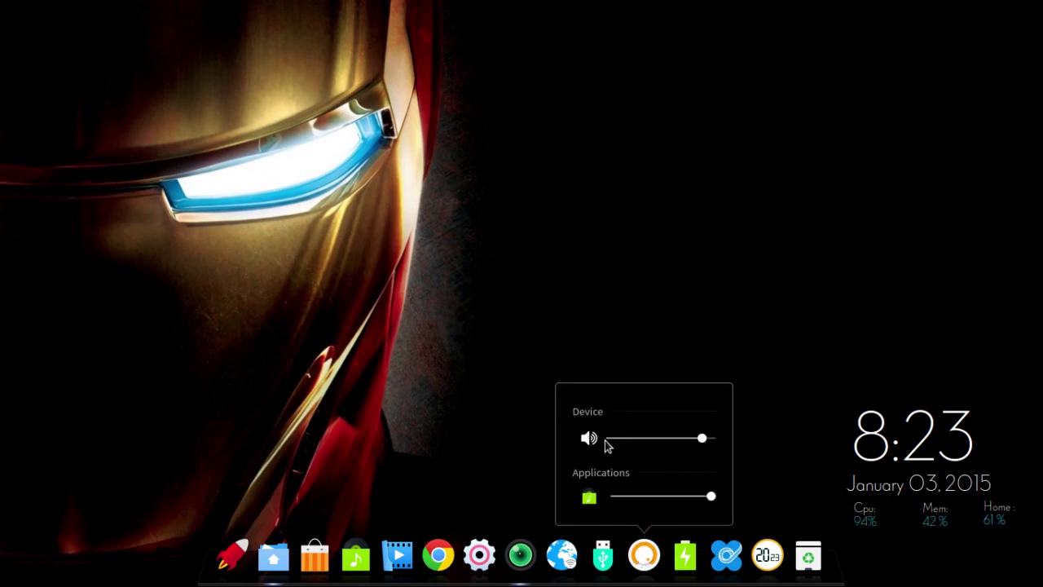
{"action": "mouse_move", "coordinate": [603, 558]}
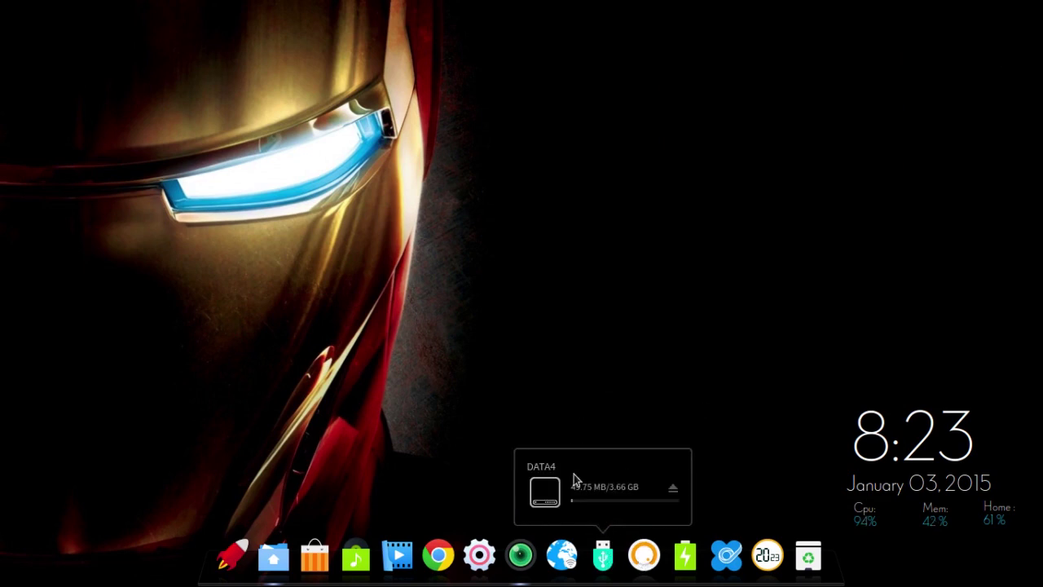
{"action": "mouse_move", "coordinate": [560, 560]}
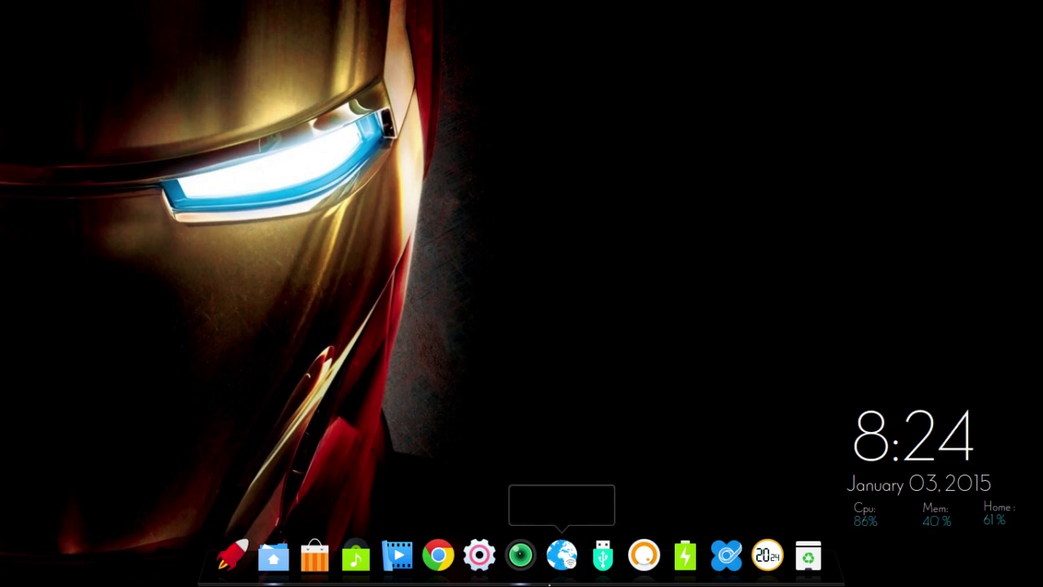
{"action": "mouse_move", "coordinate": [694, 566]}
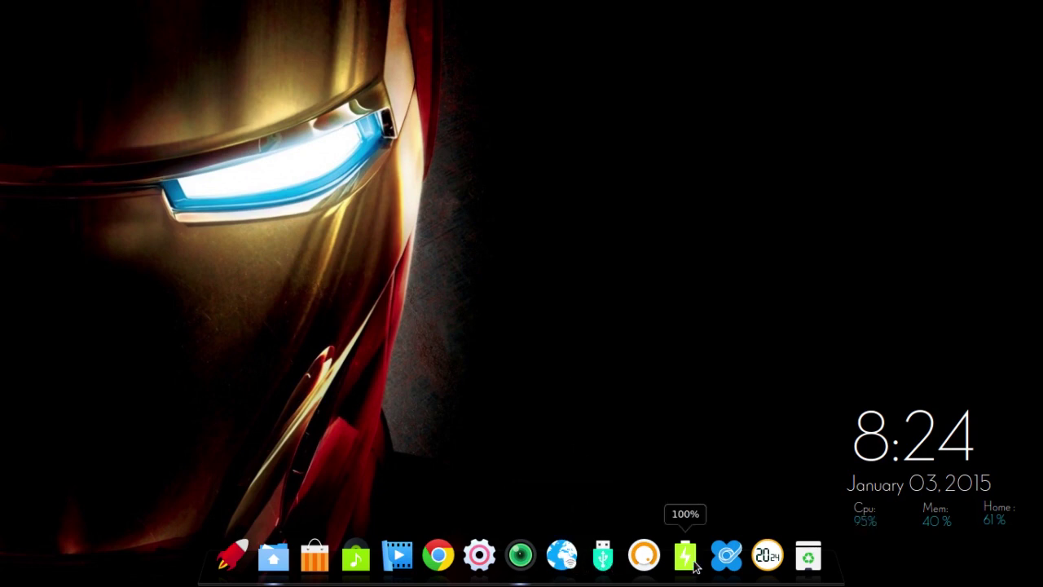
{"action": "left_click", "coordinate": [766, 558]}
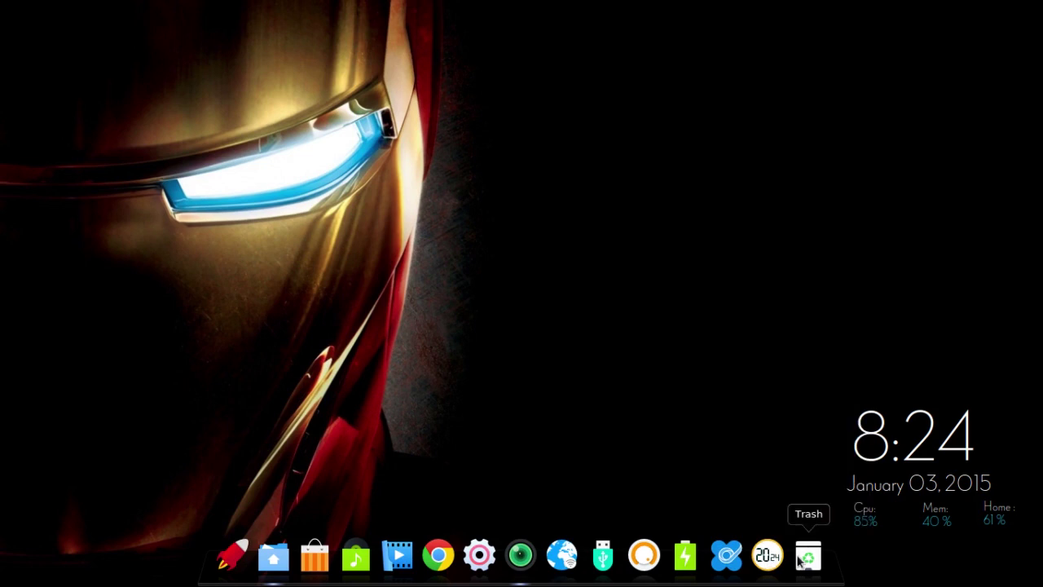
Open the Control Center and view the administrator account's avatar options and the Display settings
{"action": "mouse_move", "coordinate": [1042, 586]}
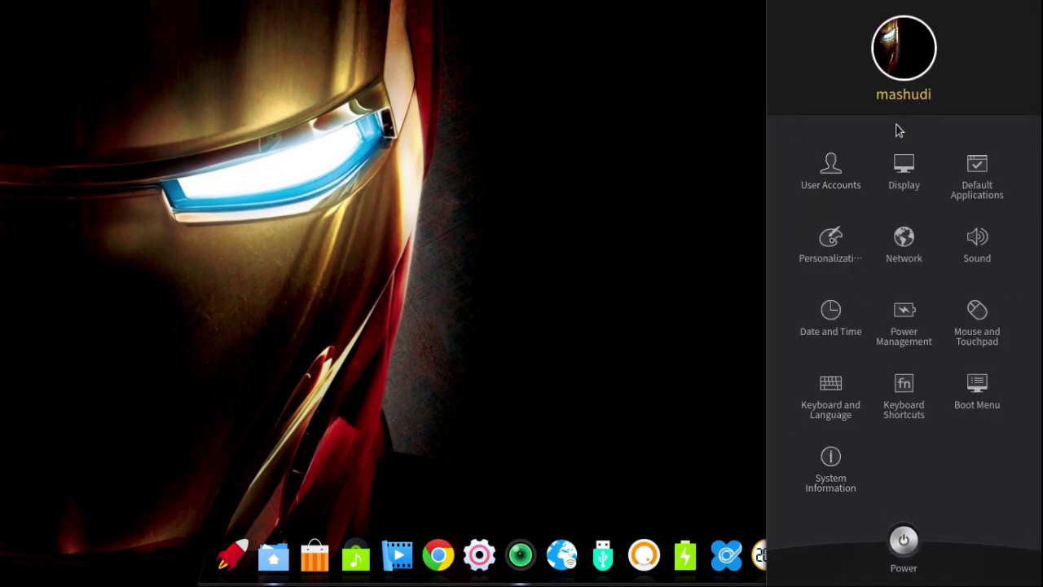
{"action": "left_click", "coordinate": [851, 181]}
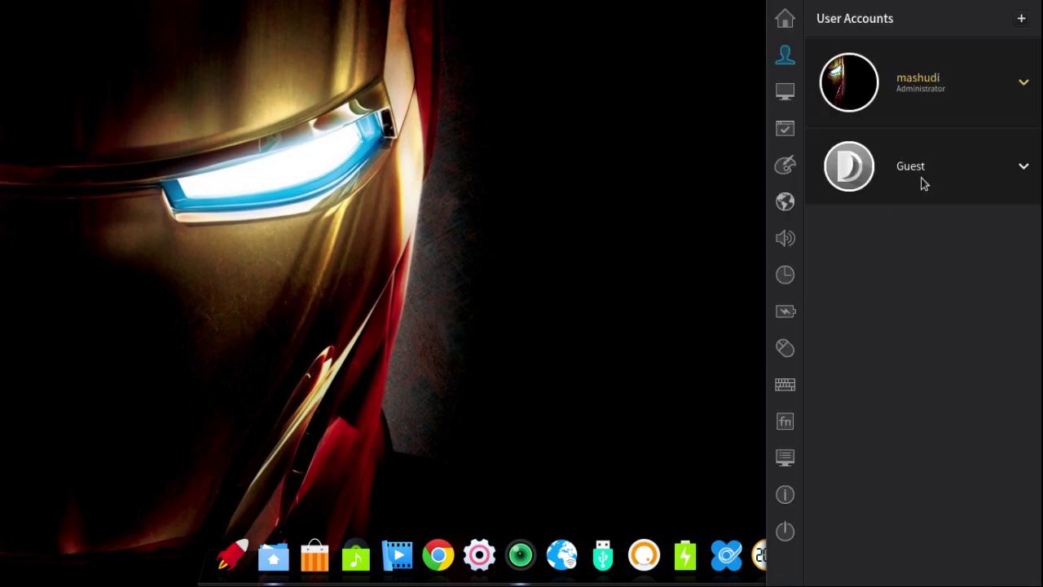
{"action": "left_click", "coordinate": [950, 89]}
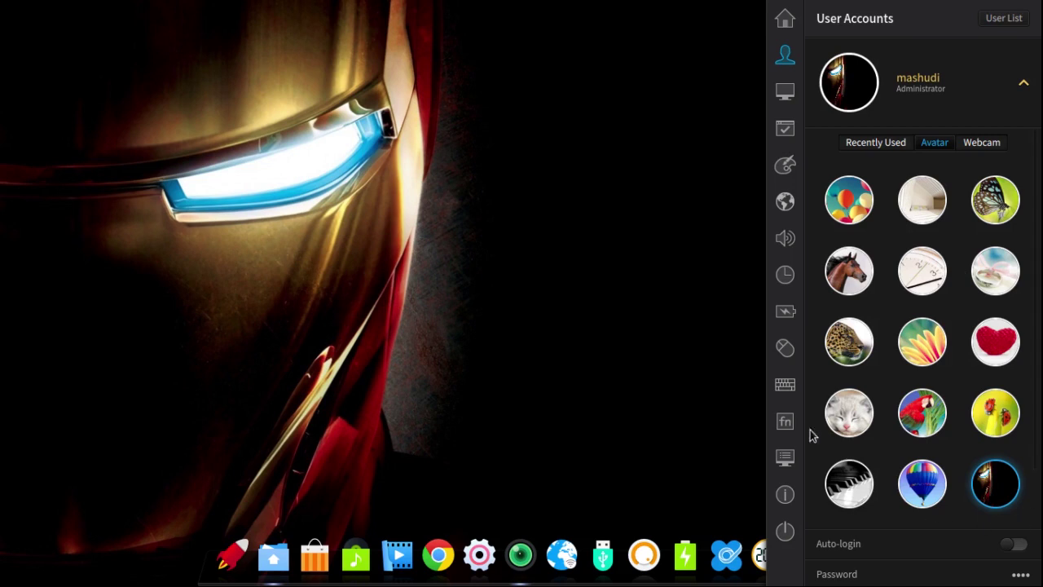
{"action": "left_click", "coordinate": [785, 111]}
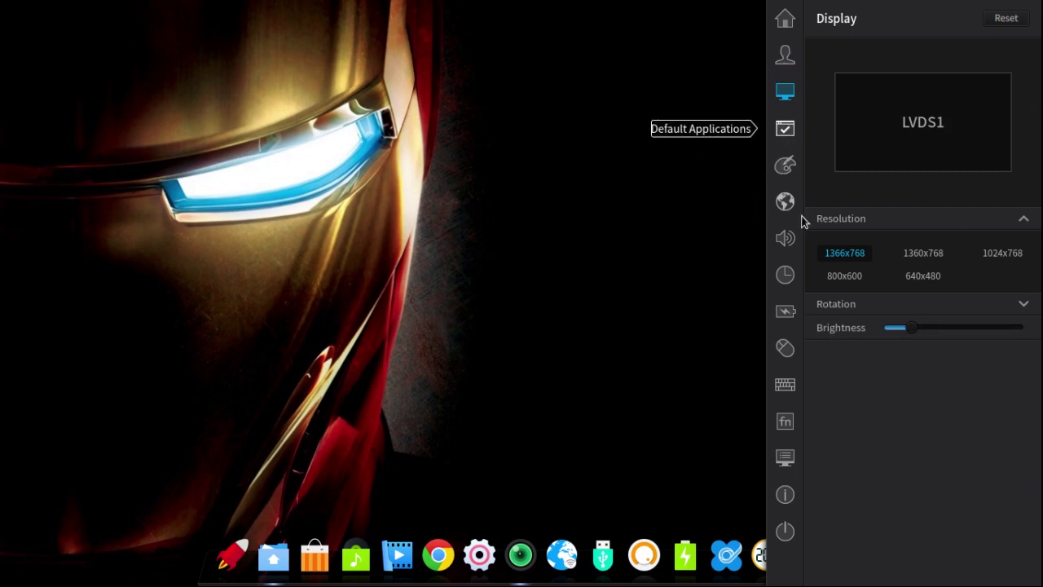
Open the Default Applications settings and expand and collapse the Browser, Music and Text categories
{"action": "left_click", "coordinate": [784, 128]}
{"action": "left_click", "coordinate": [874, 76]}
{"action": "left_click", "coordinate": [872, 77]}
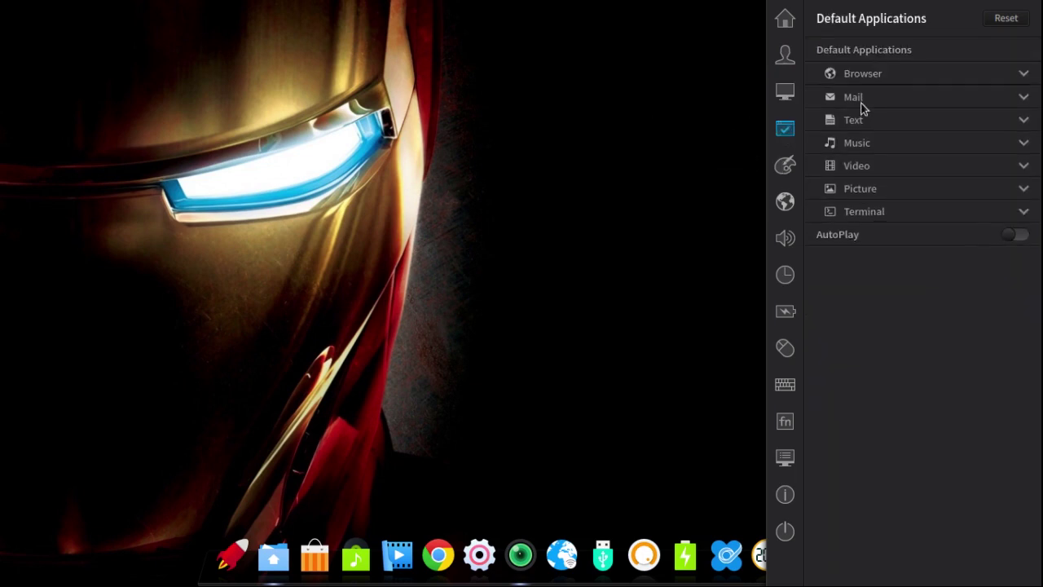
{"action": "left_click", "coordinate": [854, 143]}
{"action": "left_click", "coordinate": [854, 142]}
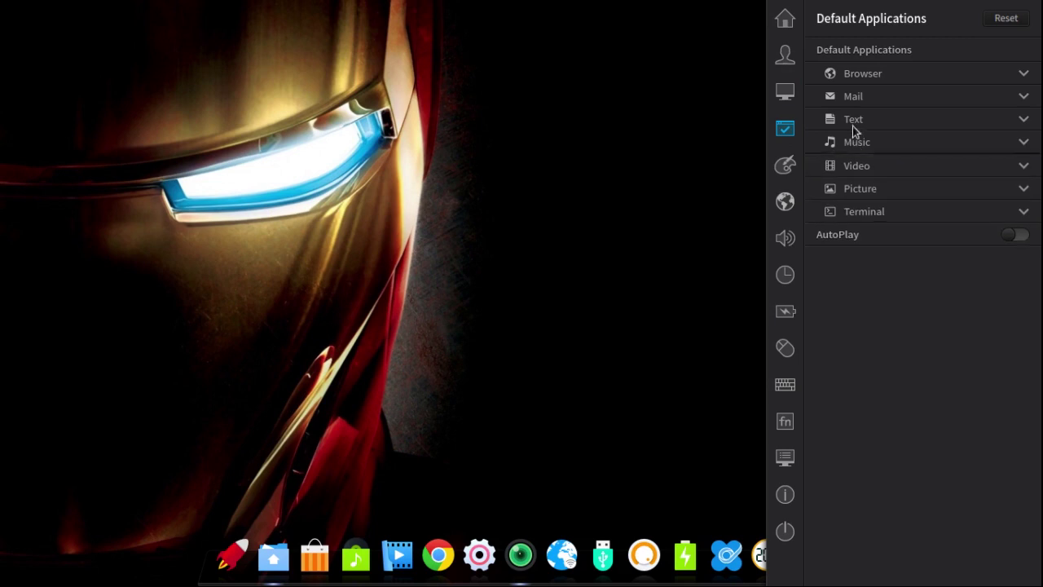
{"action": "left_click", "coordinate": [852, 119]}
{"action": "left_click", "coordinate": [853, 119]}
Examine the default Video, Picture and Terminal application choices, and switch AutoPlay on and off again
{"action": "left_click", "coordinate": [853, 164]}
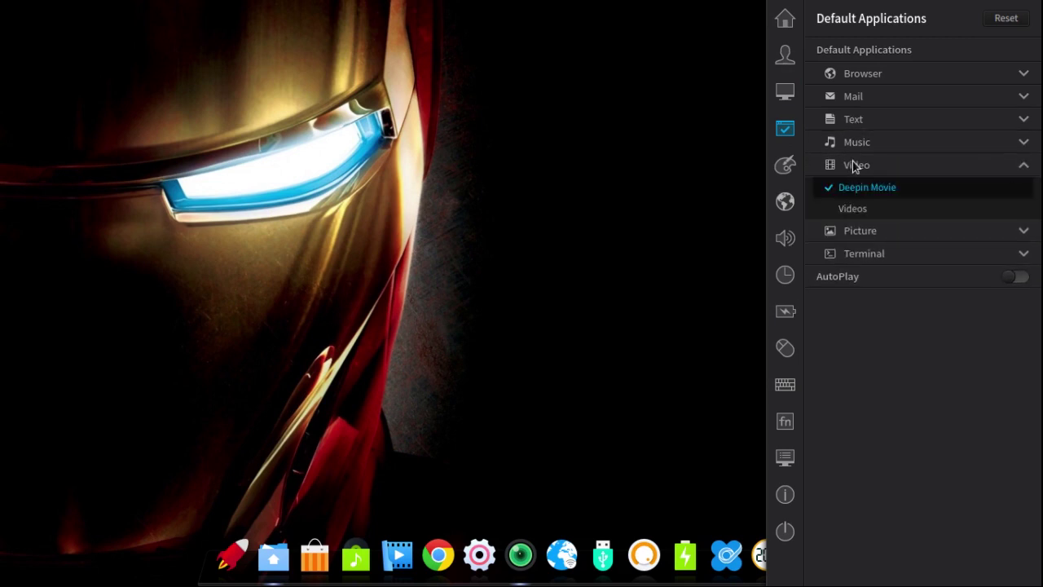
{"action": "left_click", "coordinate": [853, 164]}
{"action": "left_click", "coordinate": [852, 189]}
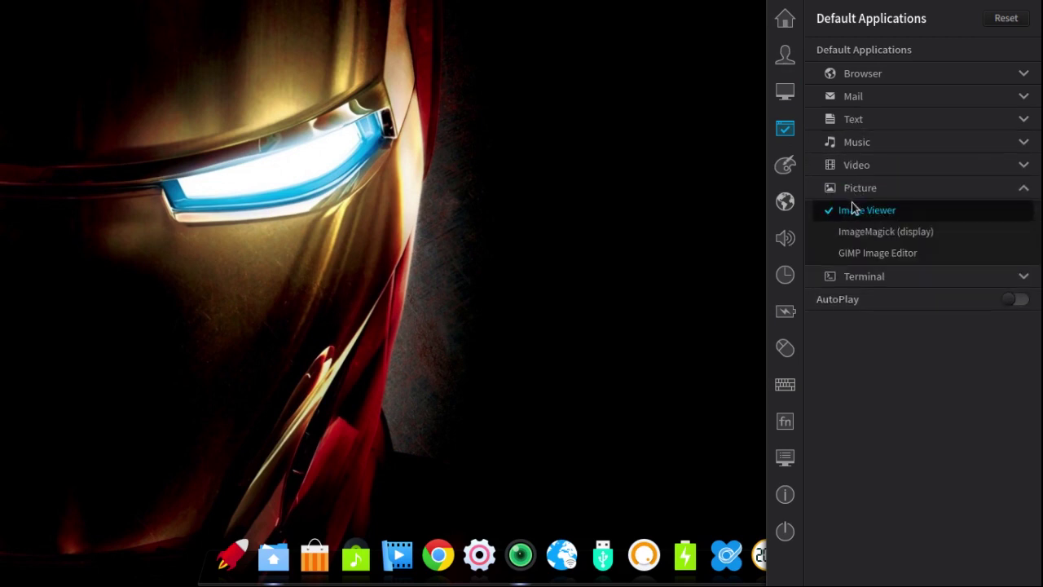
{"action": "left_click", "coordinate": [855, 190]}
{"action": "left_click", "coordinate": [856, 210]}
{"action": "left_click", "coordinate": [856, 211]}
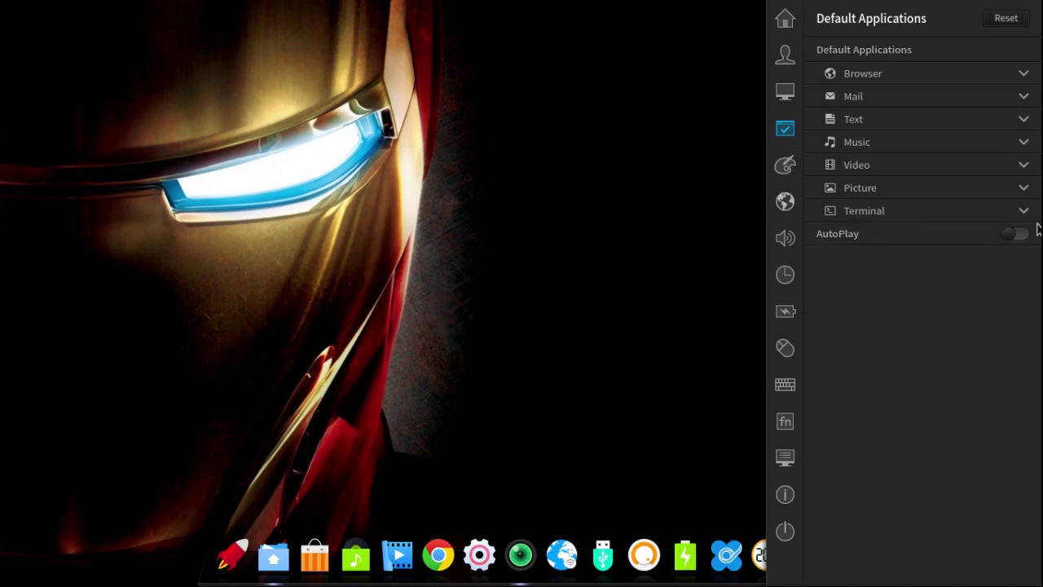
{"action": "left_click", "coordinate": [1015, 233]}
{"action": "left_click", "coordinate": [1015, 234]}
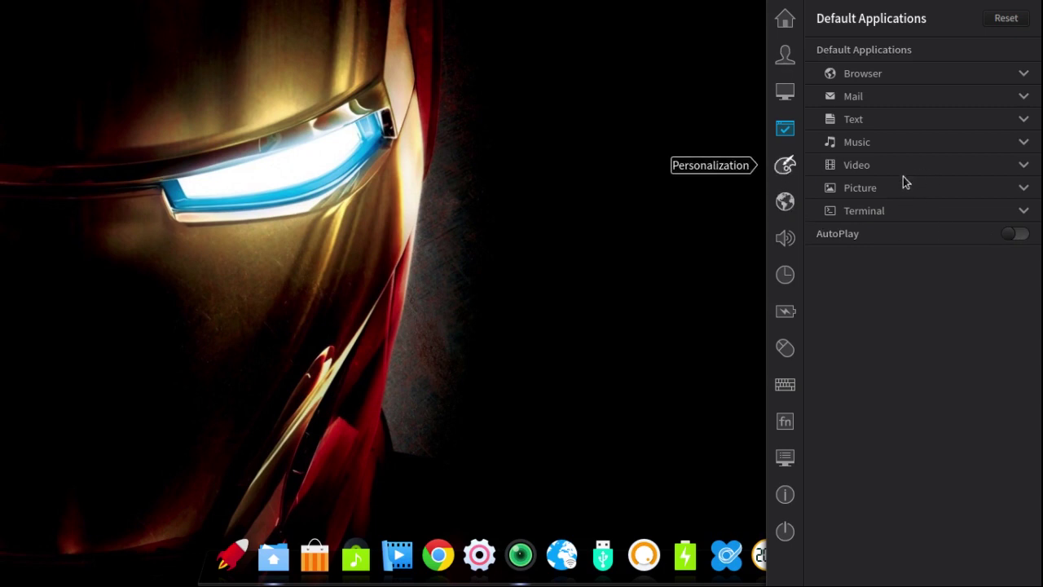
Open the Personalization settings and preview the Deepin theme without applying it
{"action": "left_click", "coordinate": [778, 181]}
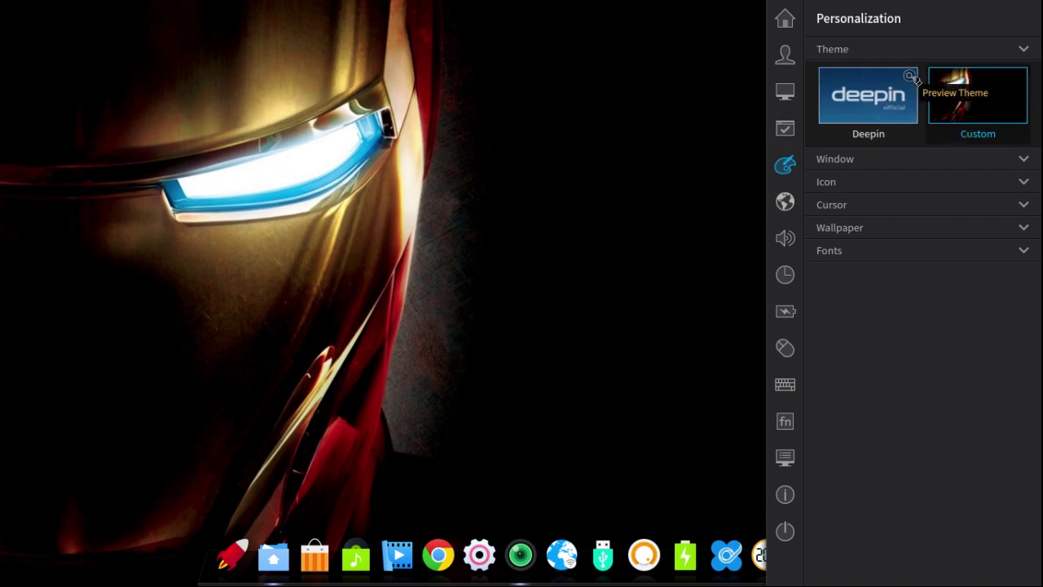
{"action": "left_click", "coordinate": [910, 76]}
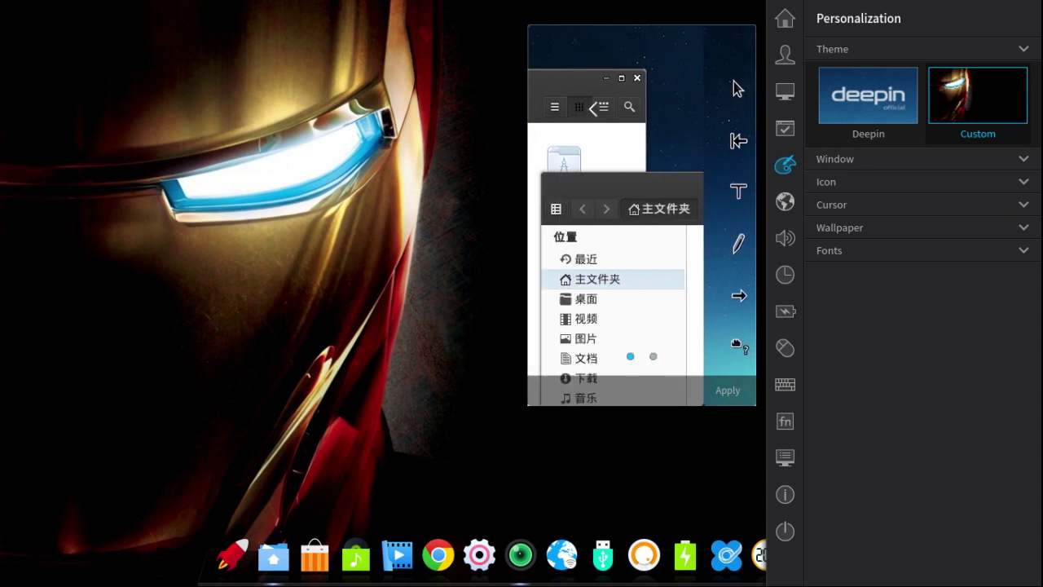
{"action": "mouse_move", "coordinate": [1010, 90]}
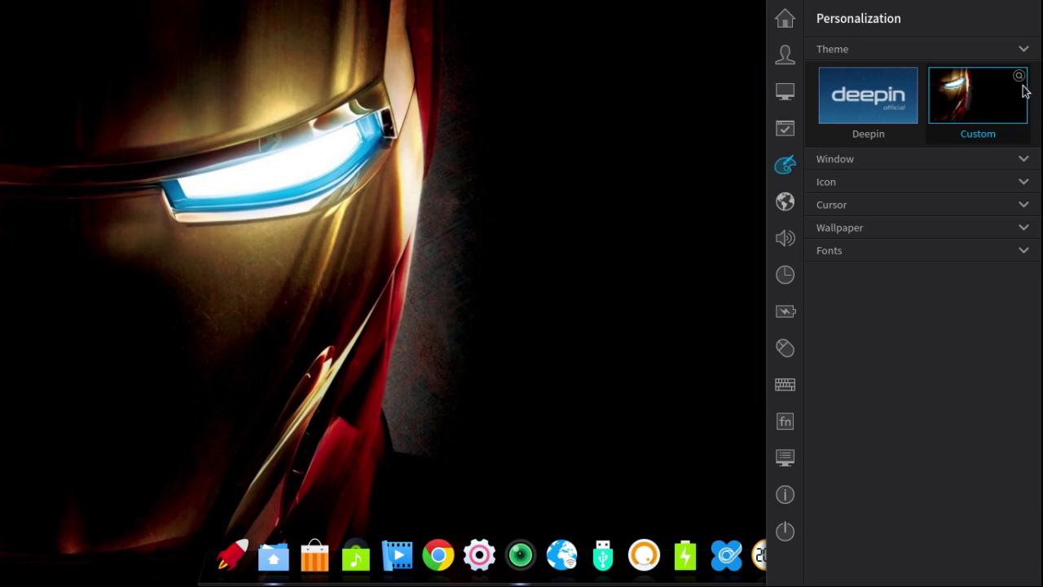
Try the Deepin-Gray, Deepin-Legacy and Adwaita window themes on the Home folder window and switch back to Deepin
{"action": "left_click", "coordinate": [869, 162]}
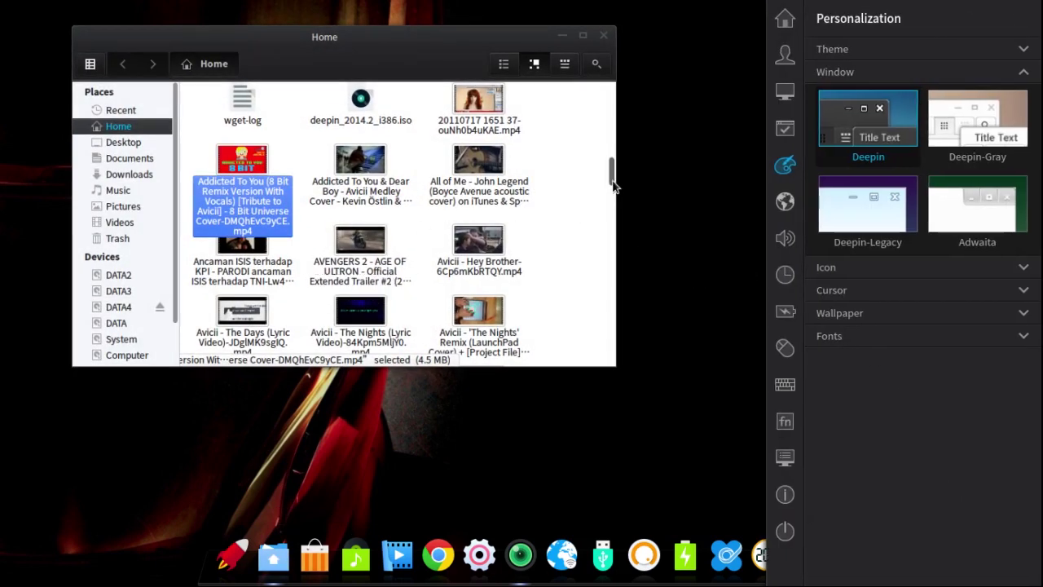
{"action": "scroll", "coordinate": [614, 186], "scroll_direction": "up", "scroll_amount": 5}
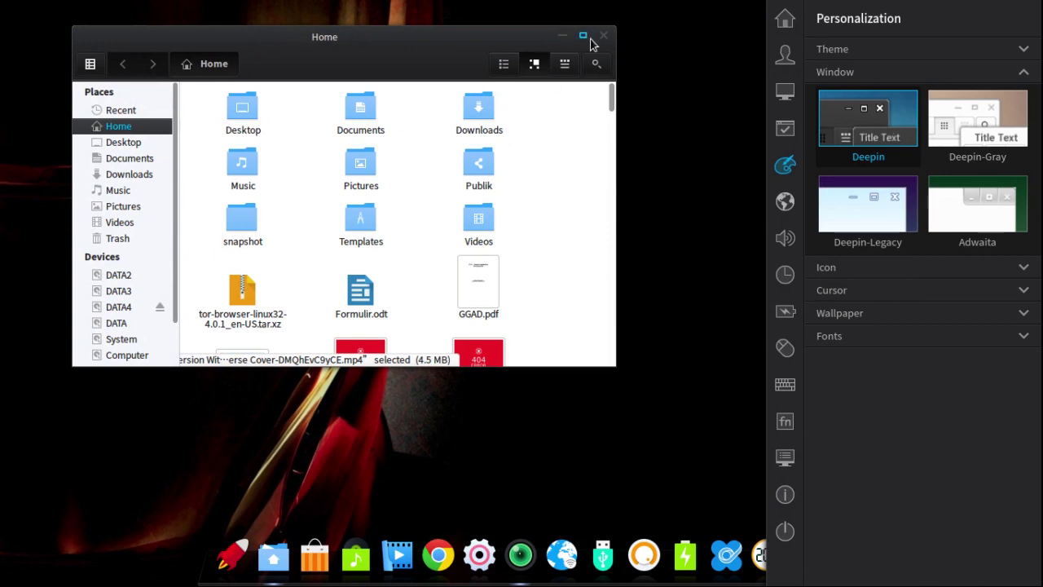
{"action": "left_click", "coordinate": [977, 118]}
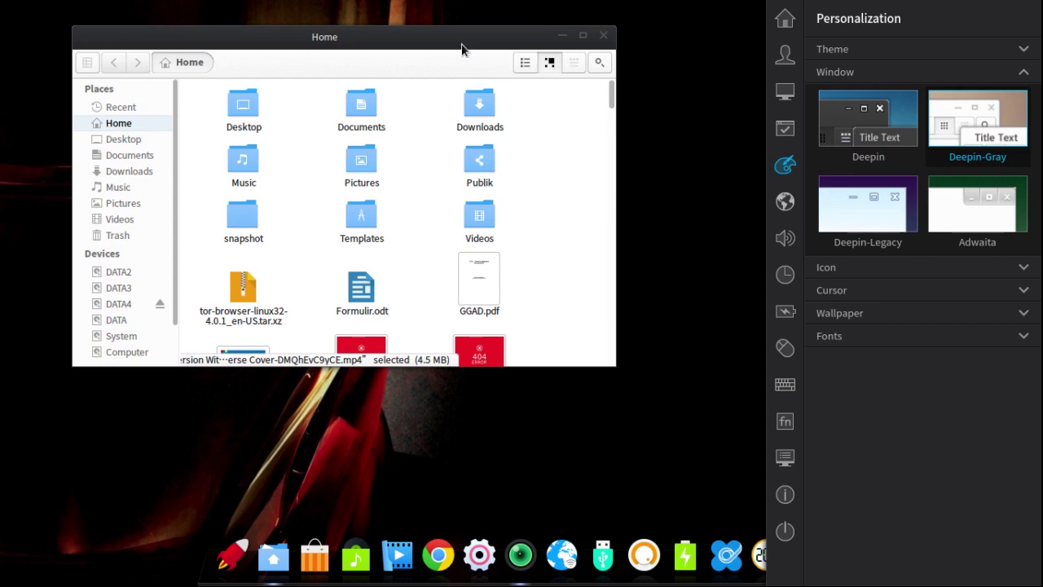
{"action": "left_click", "coordinate": [868, 204]}
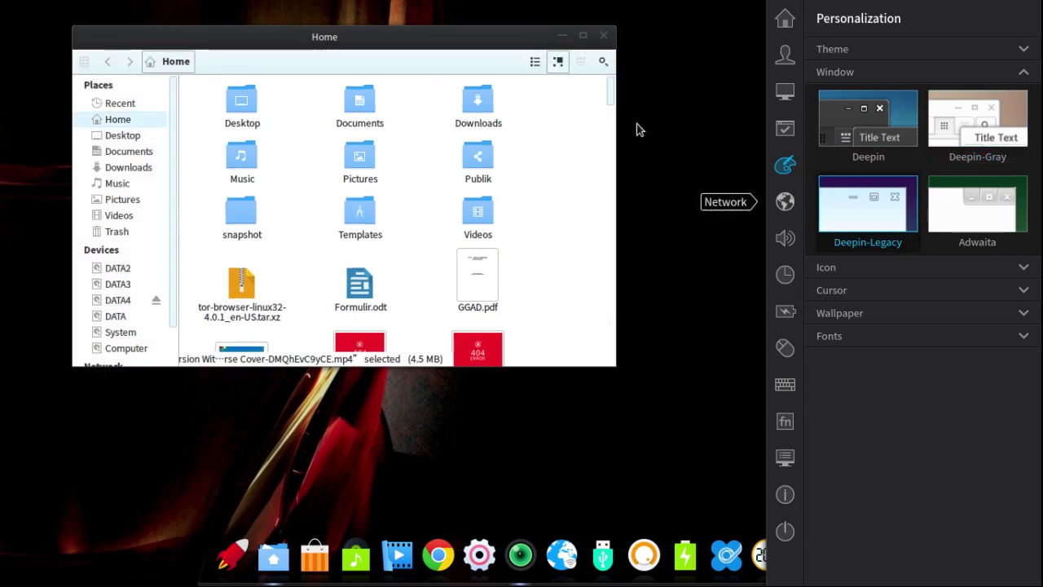
{"action": "left_click", "coordinate": [977, 208]}
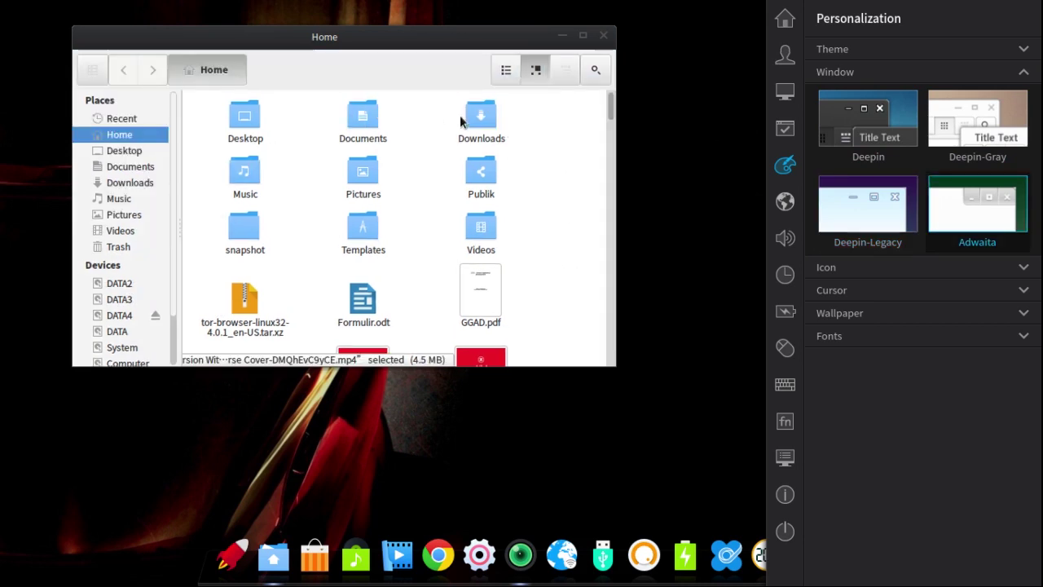
{"action": "left_click", "coordinate": [867, 122]}
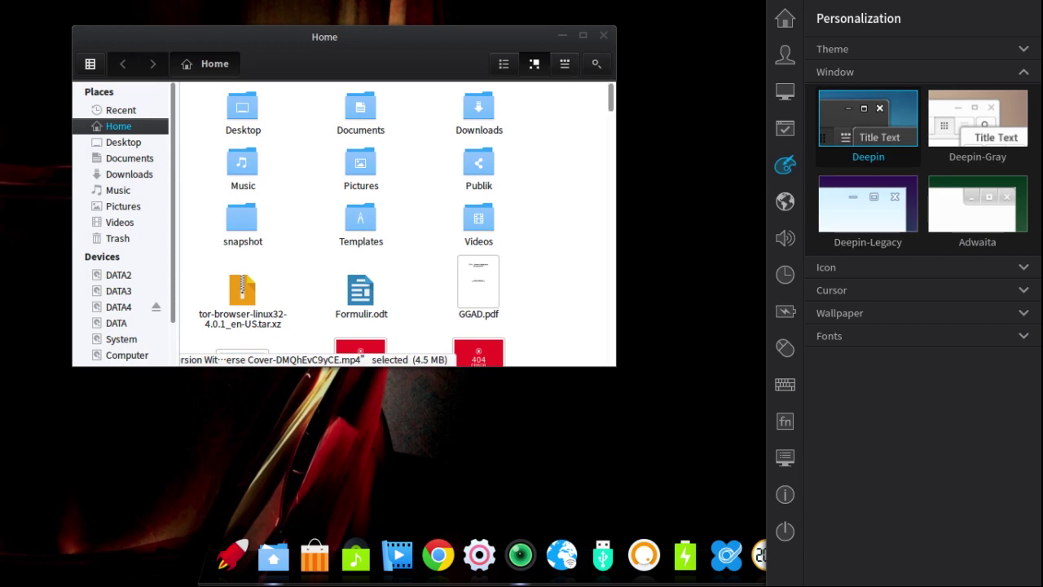
Try the Deepin-2014, Compass, Insignia, Nitrux and flattr icon themes and switch back to the Deepin icons
{"action": "left_click", "coordinate": [839, 267]}
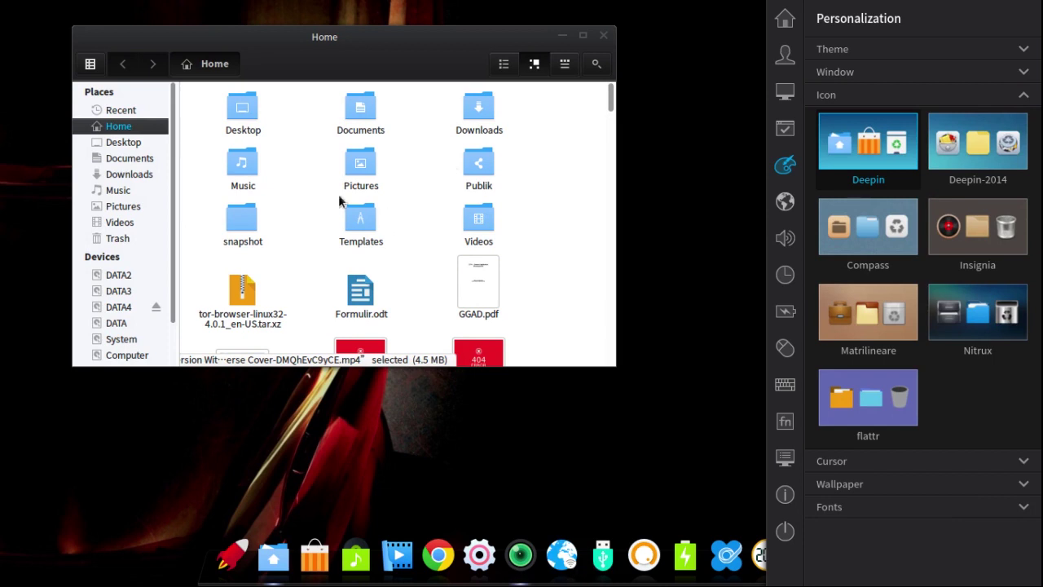
{"action": "left_click", "coordinate": [978, 147]}
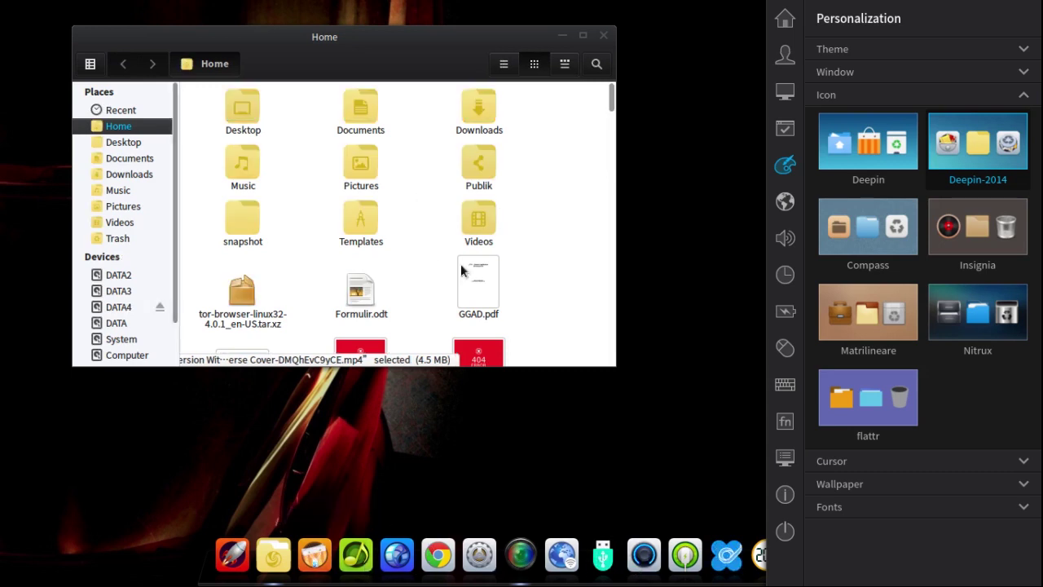
{"action": "left_click", "coordinate": [867, 226]}
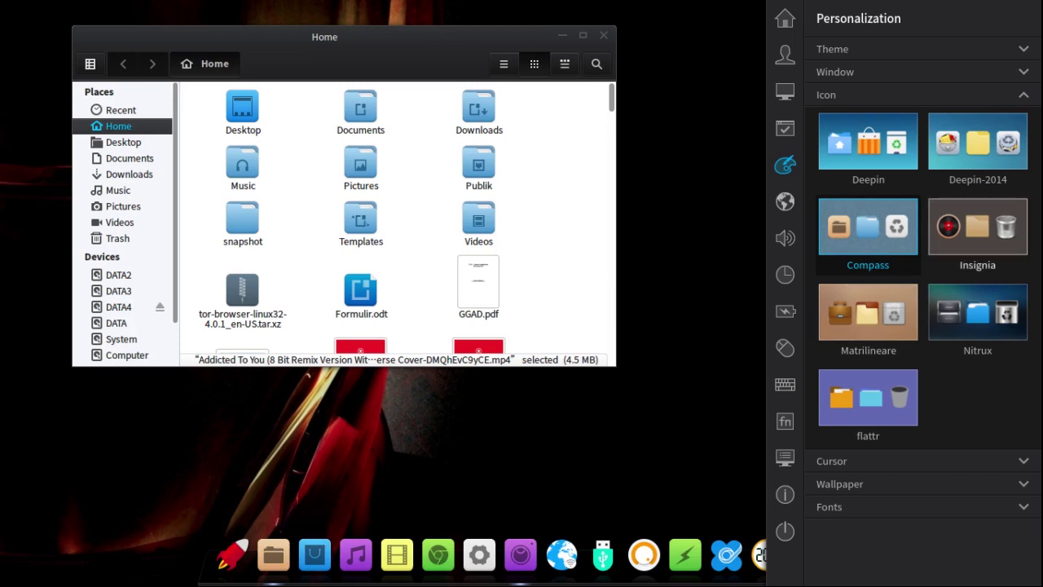
{"action": "left_click", "coordinate": [977, 226]}
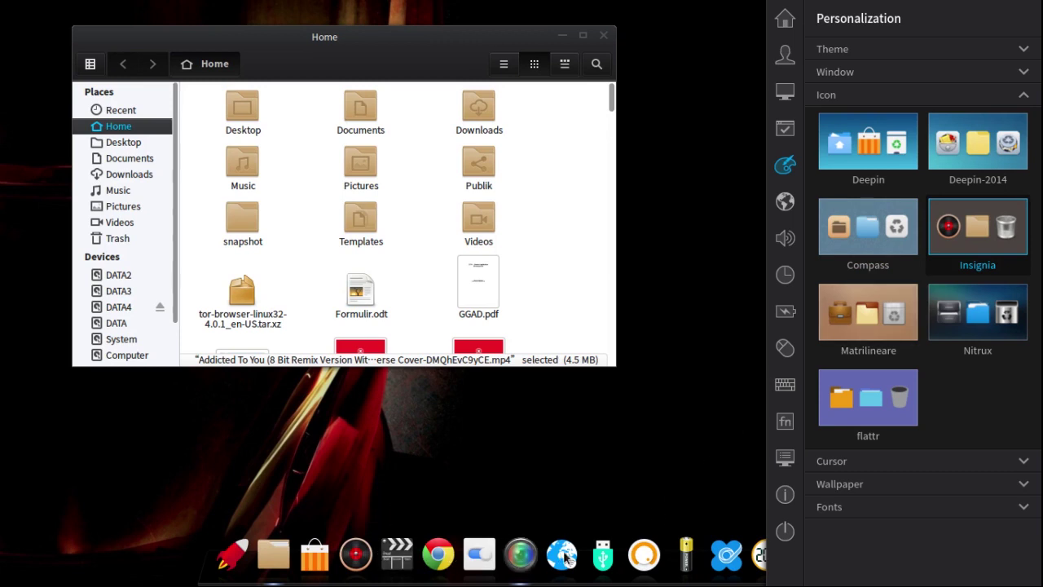
{"action": "mouse_move", "coordinate": [764, 553]}
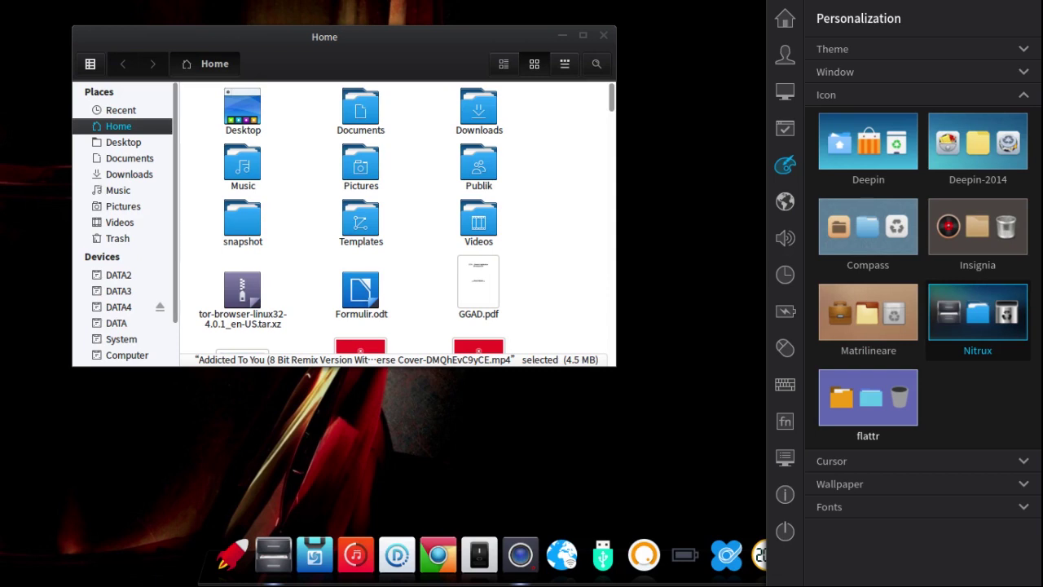
{"action": "left_click", "coordinate": [868, 397]}
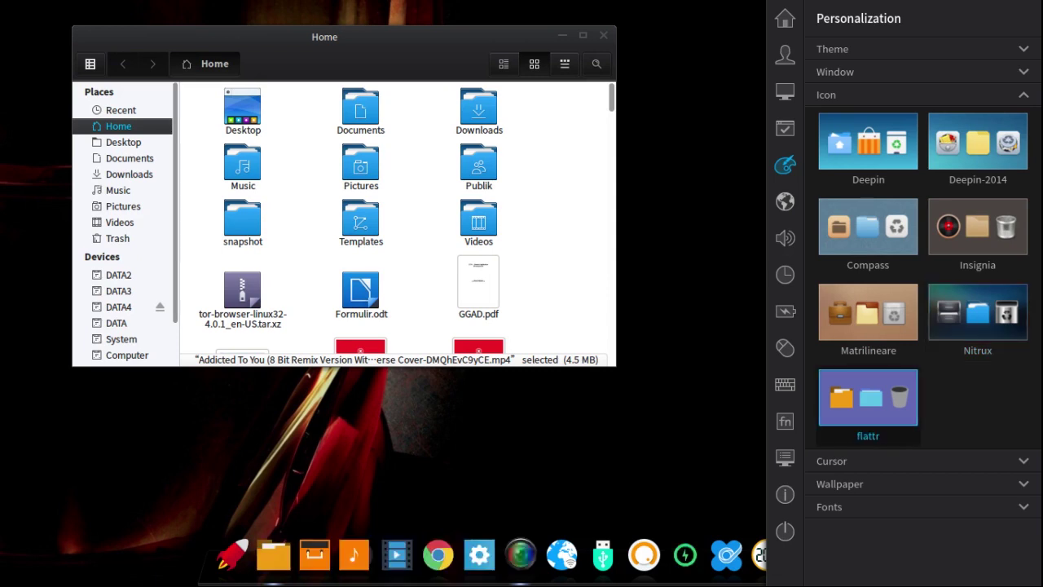
{"action": "left_click", "coordinate": [867, 142]}
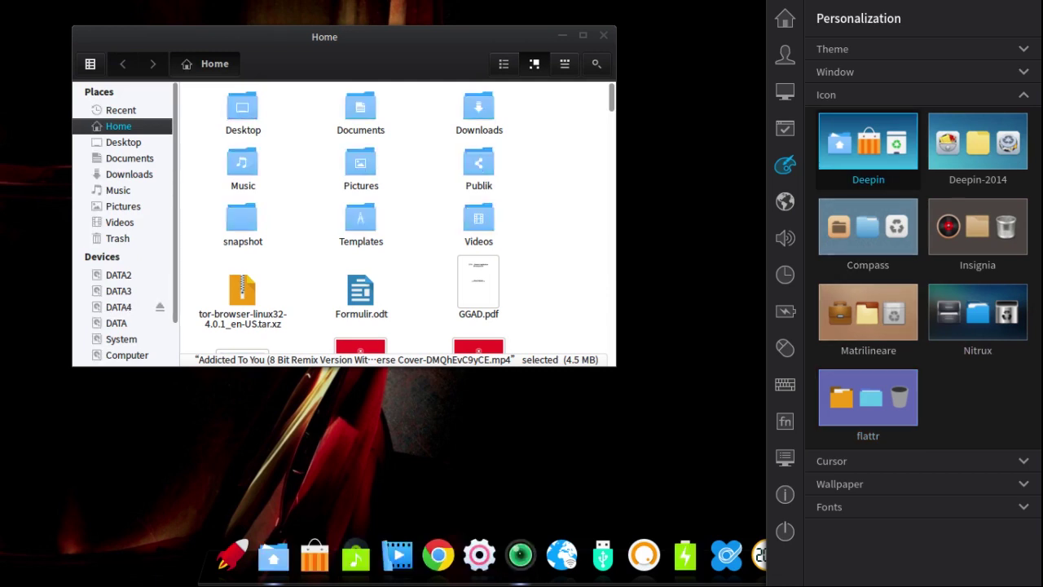
View the cursor themes and the Wallpaper section in Personalization, and look over the Network and Sound settings
{"action": "left_click", "coordinate": [831, 460]}
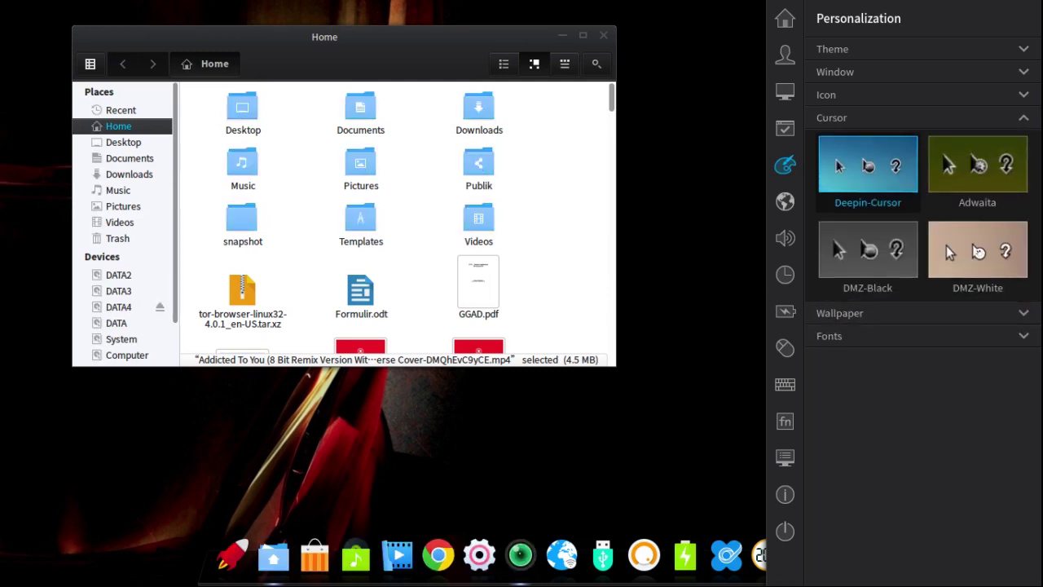
{"action": "left_click", "coordinate": [839, 313]}
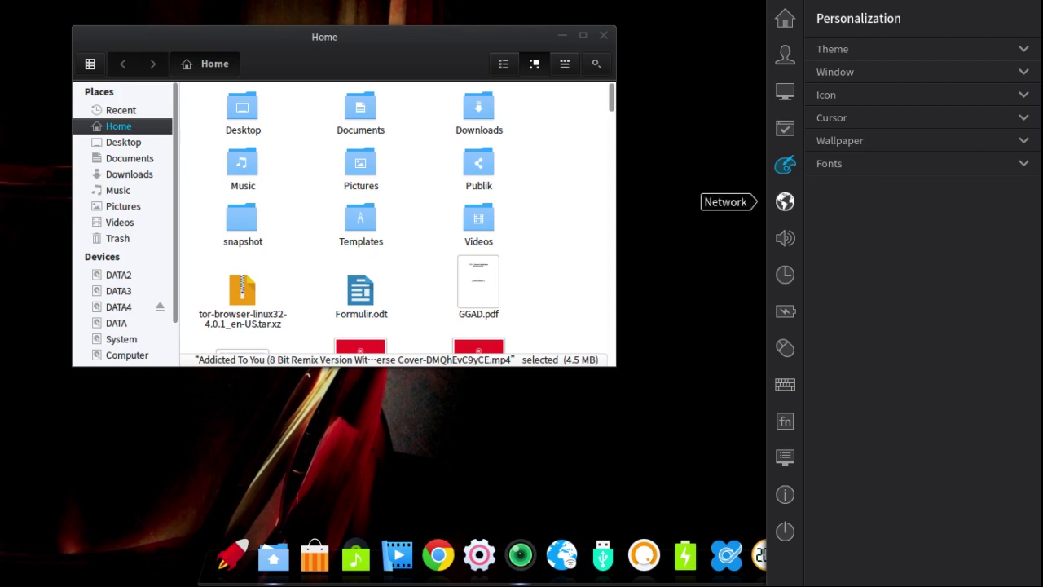
{"action": "left_click", "coordinate": [785, 202]}
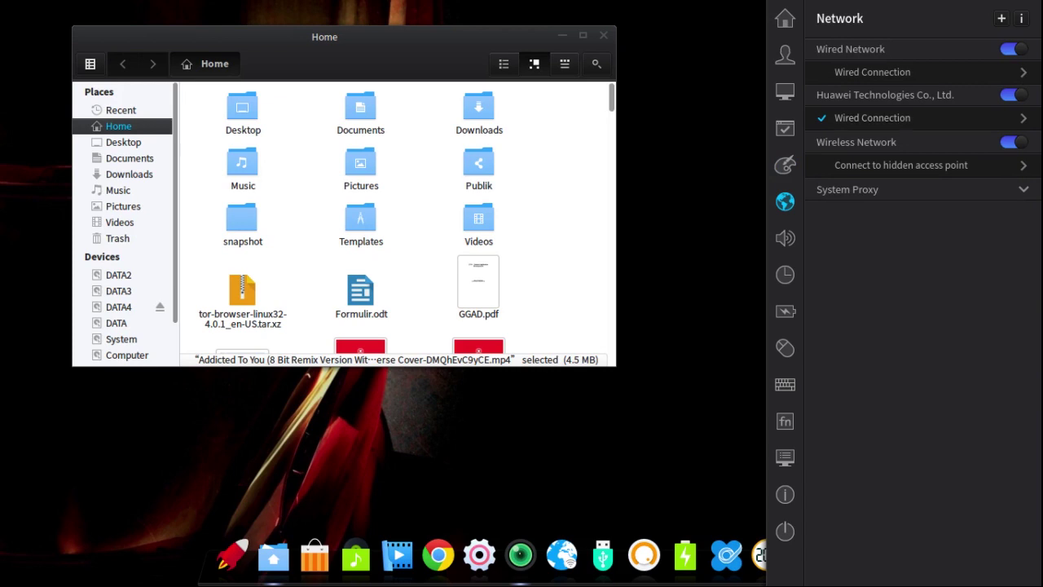
{"action": "left_click", "coordinate": [785, 237]}
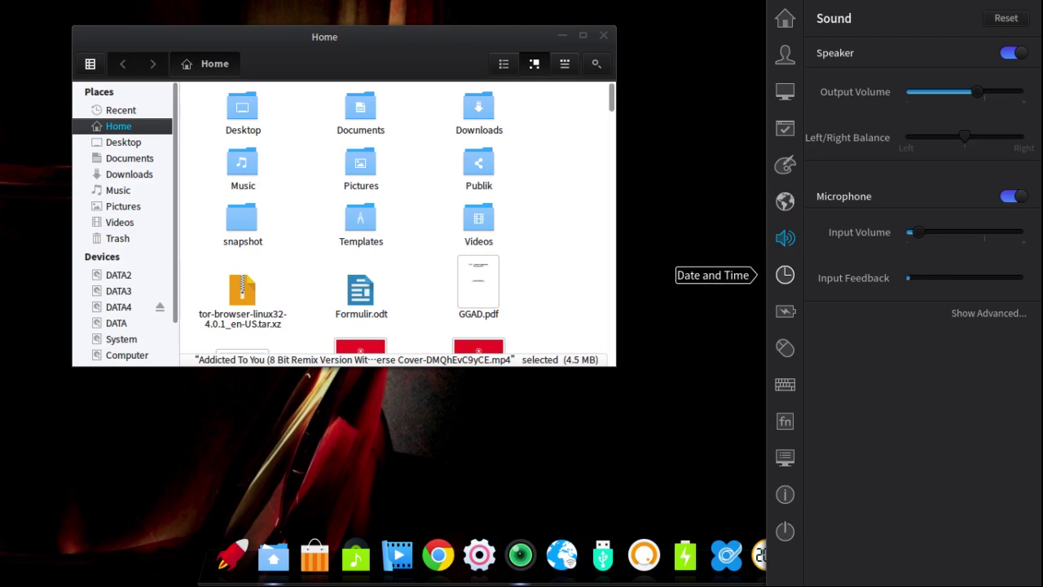
Look through the Date and Time, Power Management, and Mouse and Touchpad settings
{"action": "left_click", "coordinate": [785, 274]}
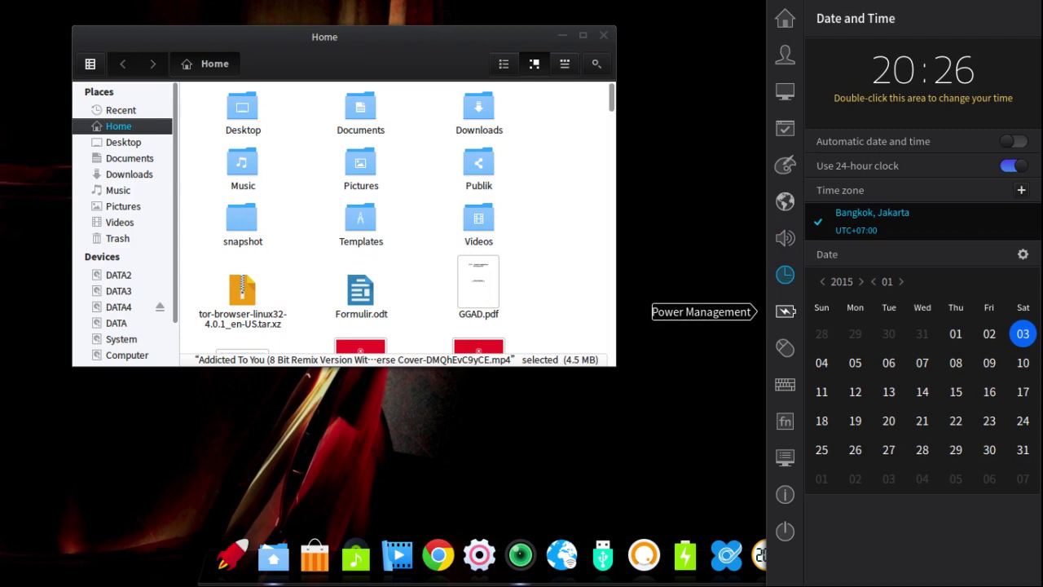
{"action": "left_click", "coordinate": [785, 311]}
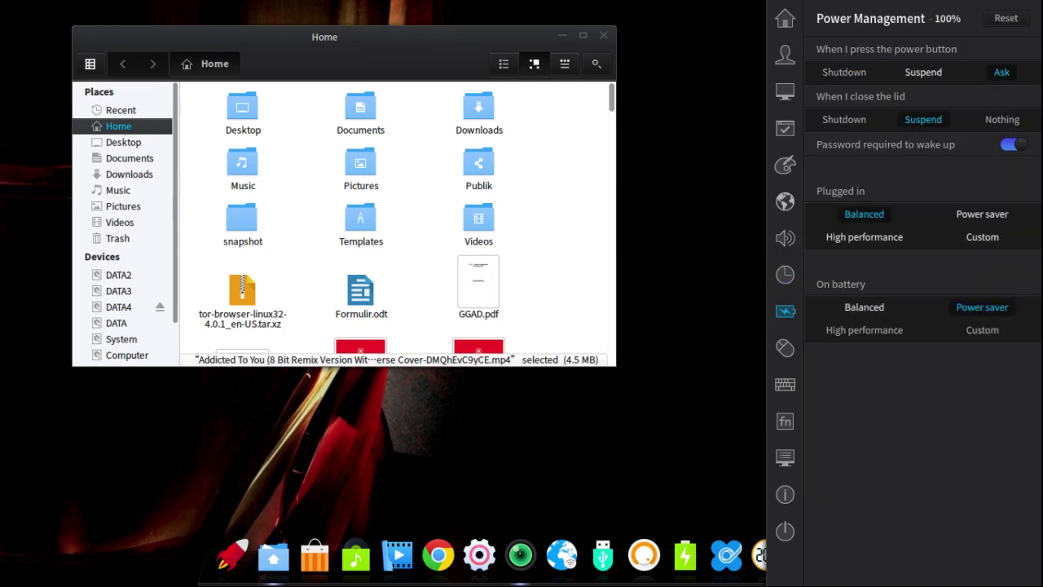
{"action": "left_click", "coordinate": [785, 347]}
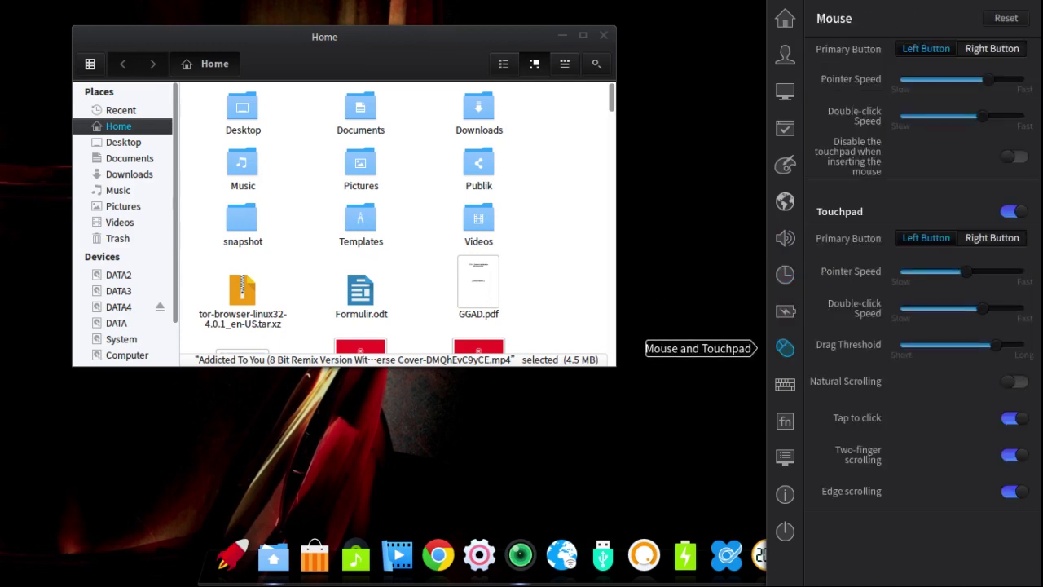
Examine the Keyboard and Language settings, expanding and collapsing the Language list, and view the Keyboard Shortcuts settings
{"action": "left_click", "coordinate": [785, 384]}
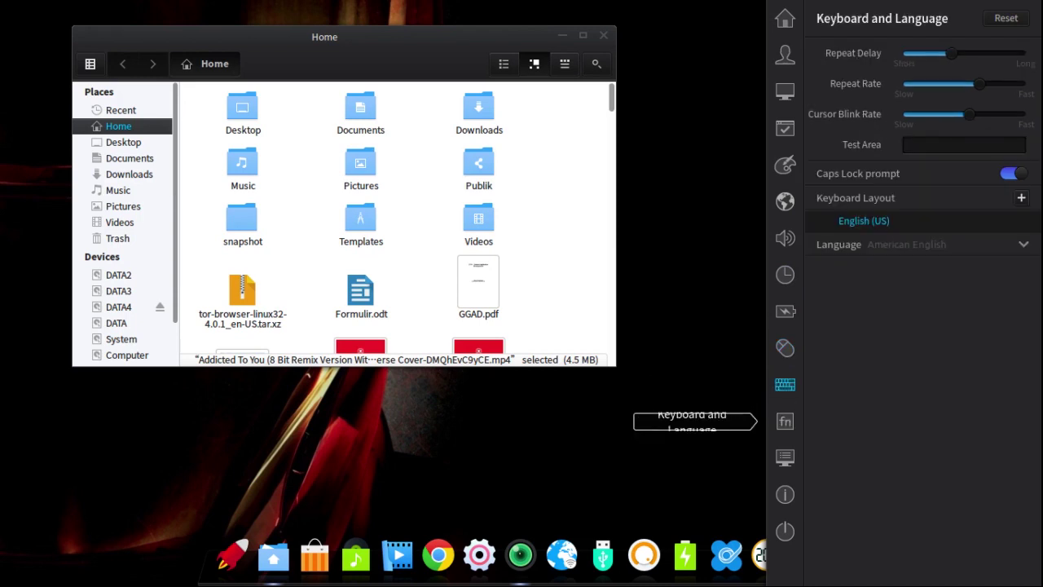
{"action": "left_click", "coordinate": [912, 244]}
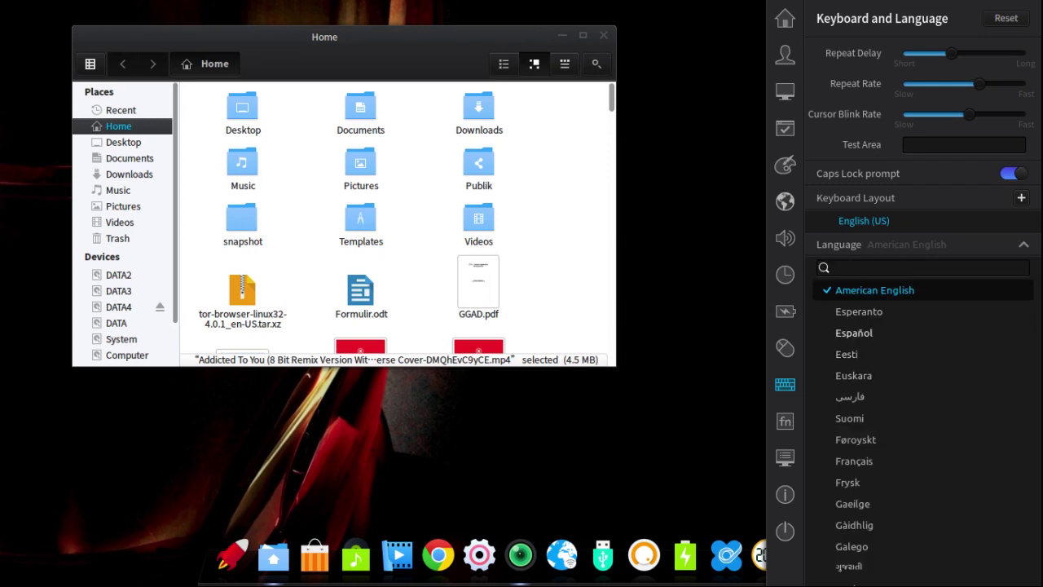
{"action": "key", "text": "Escape"}
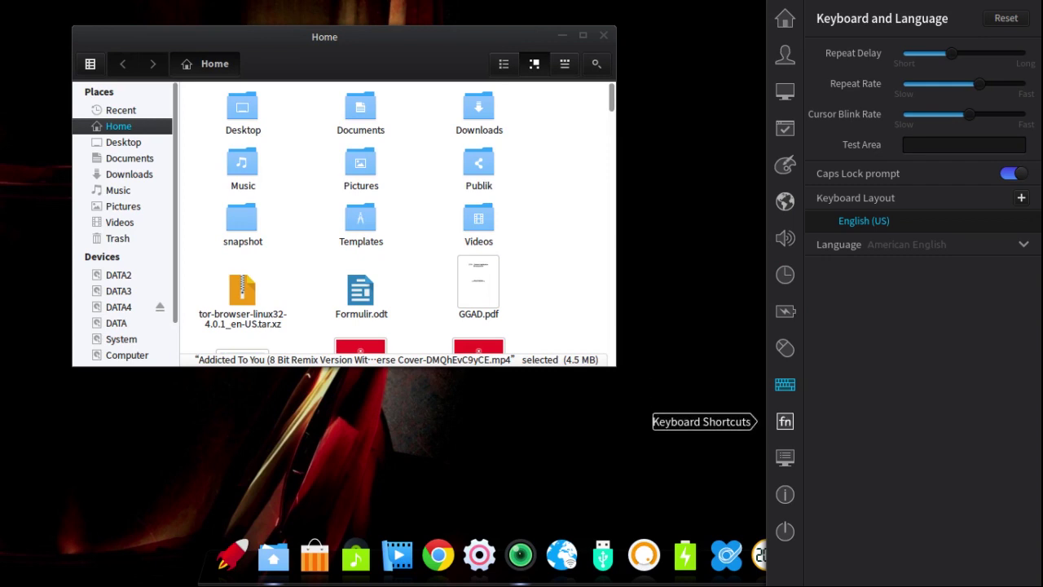
{"action": "left_click", "coordinate": [784, 421]}
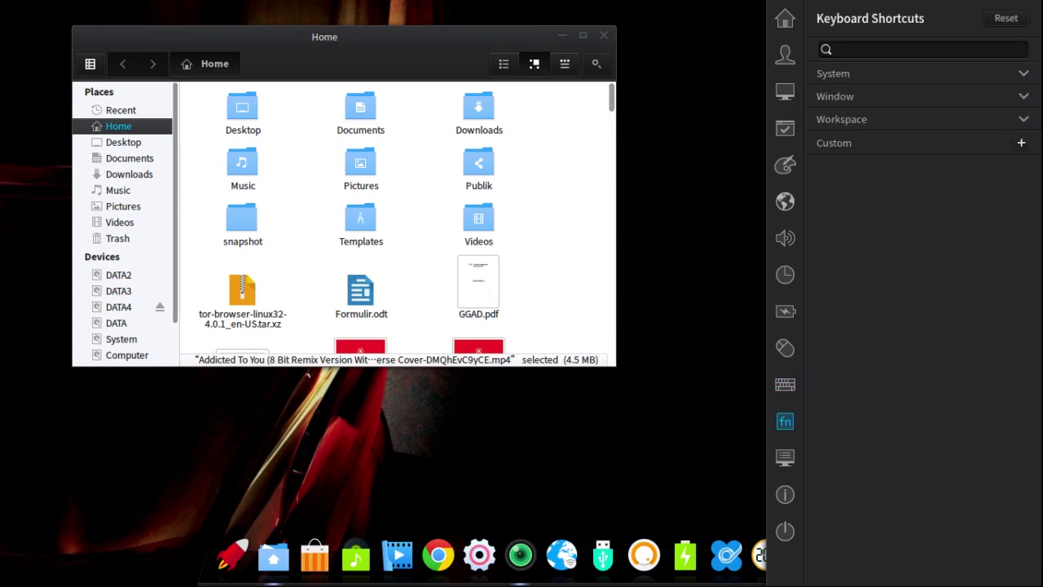
Open the Boot Menu settings and look over the default boot, boot delay and text color options
{"action": "left_click", "coordinate": [793, 459]}
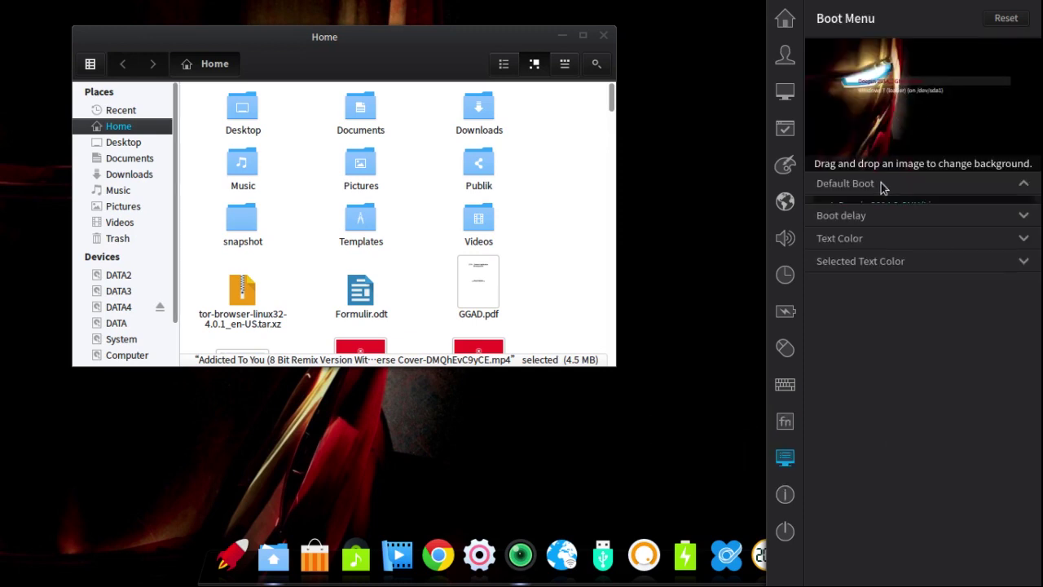
{"action": "mouse_move", "coordinate": [875, 213]}
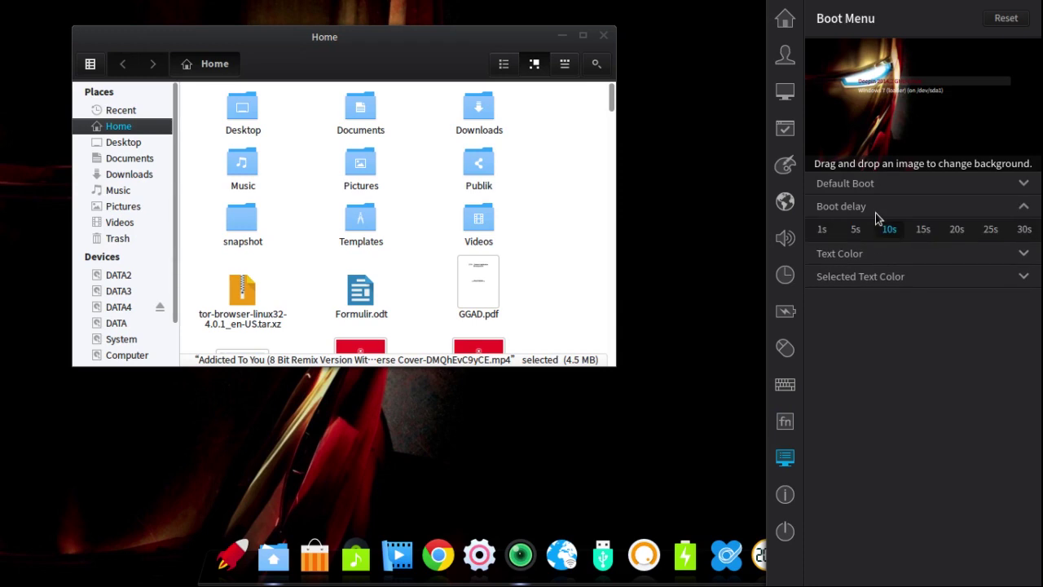
{"action": "mouse_move", "coordinate": [872, 236]}
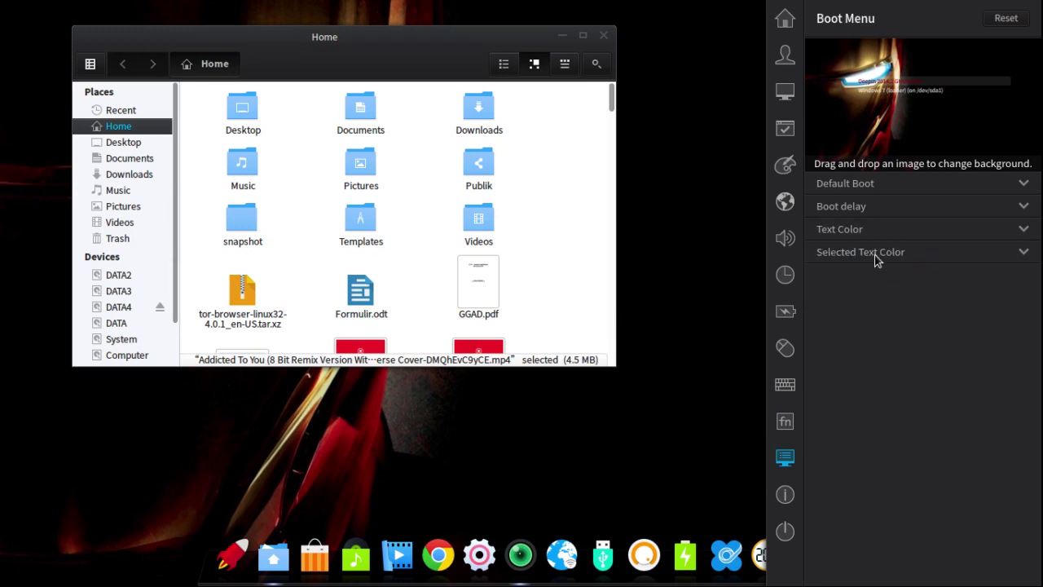
View the System Information page and expand and collapse the GNU General Public License section
{"action": "left_click", "coordinate": [787, 496]}
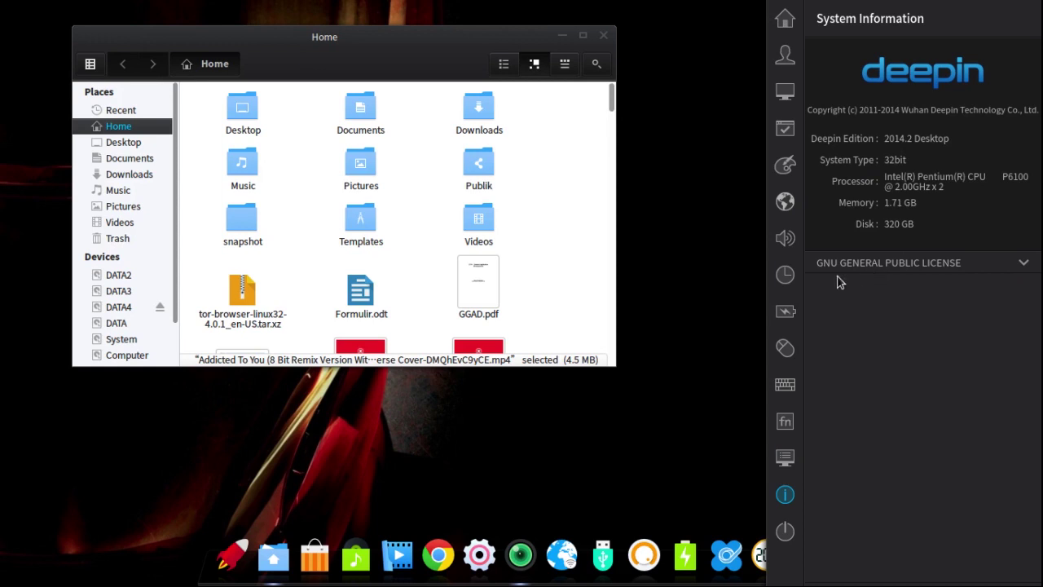
{"action": "left_click", "coordinate": [900, 271]}
{"action": "left_click", "coordinate": [896, 268]}
Lock the screen from the power options and unlock it with the account password
{"action": "left_click", "coordinate": [786, 530]}
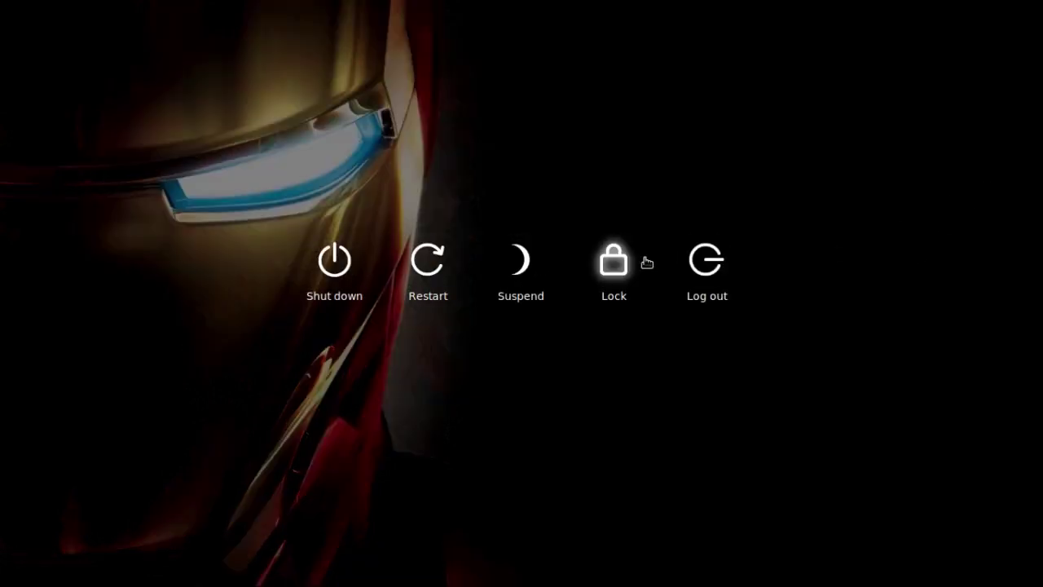
{"action": "left_click", "coordinate": [624, 267]}
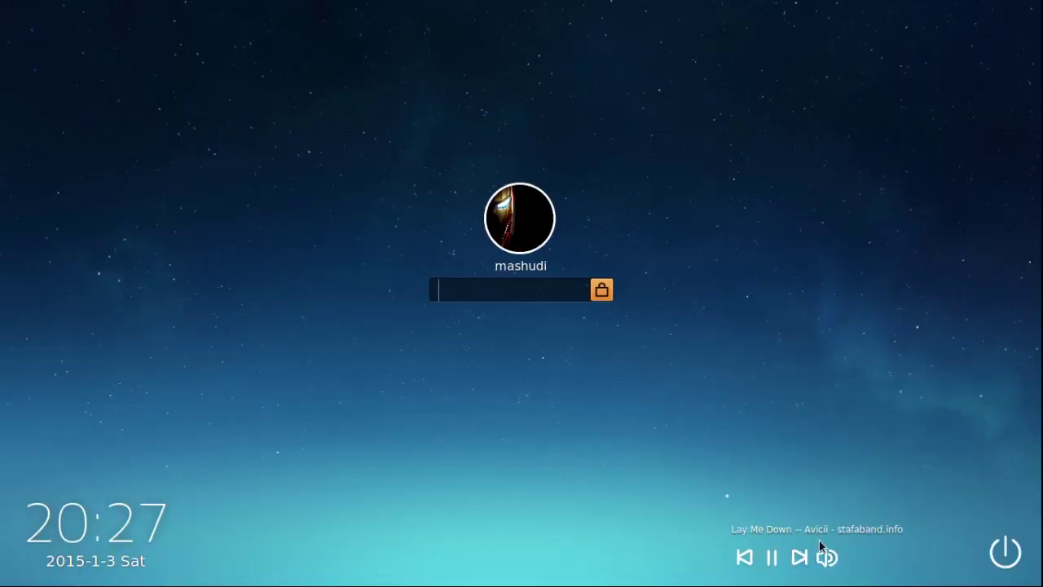
{"action": "mouse_move", "coordinate": [830, 563]}
{"action": "key", "text": "Return"}
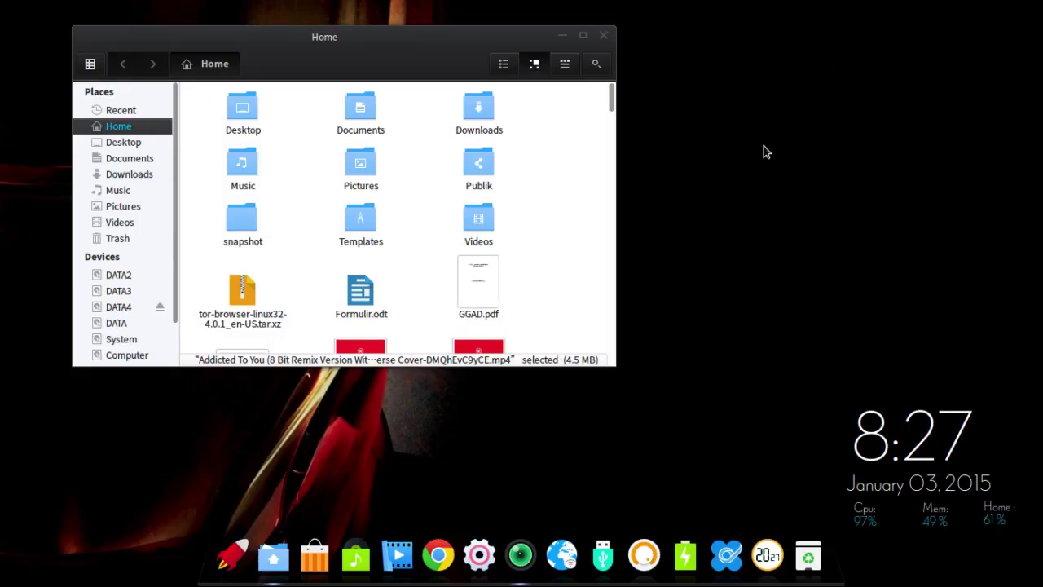
Search the launcher for "terminal" and close the launcher
{"action": "left_click", "coordinate": [234, 557]}
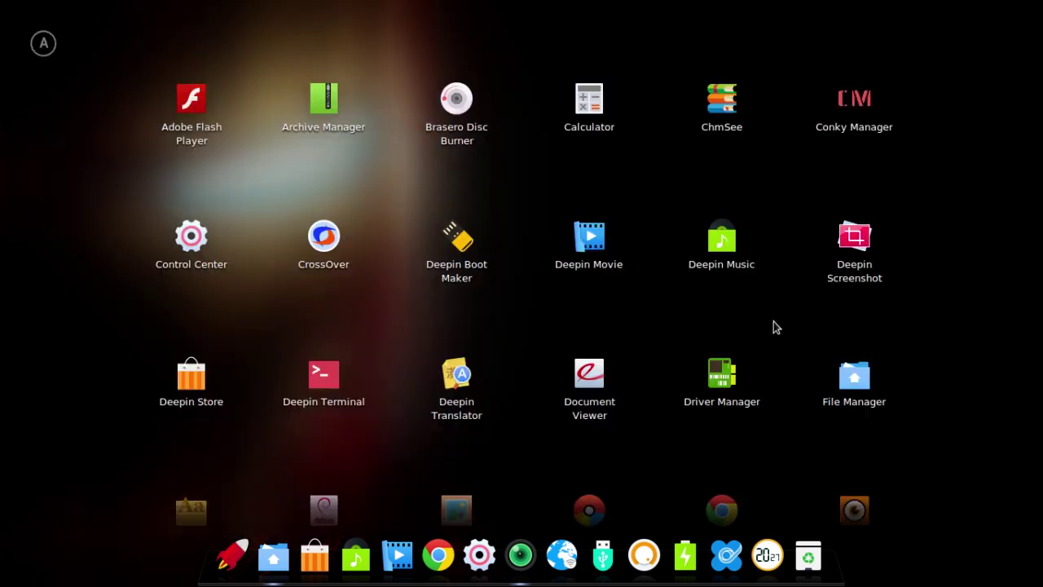
{"action": "type", "text": "terminal"}
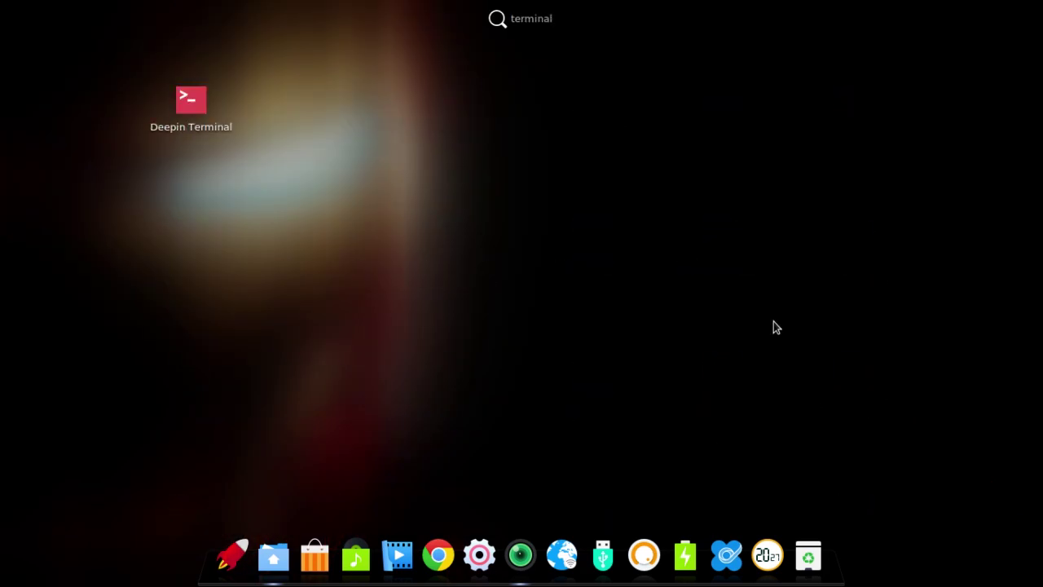
{"action": "key", "text": "Escape"}
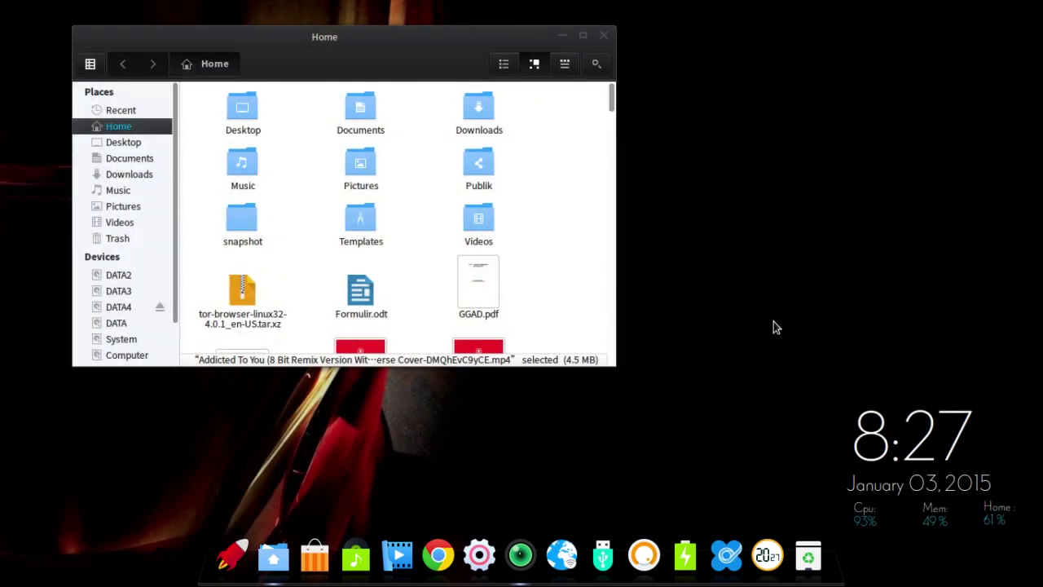
Minimize the Home folder window, then open Deepin Terminal and place it higher on the desktop
{"action": "left_click", "coordinate": [561, 36]}
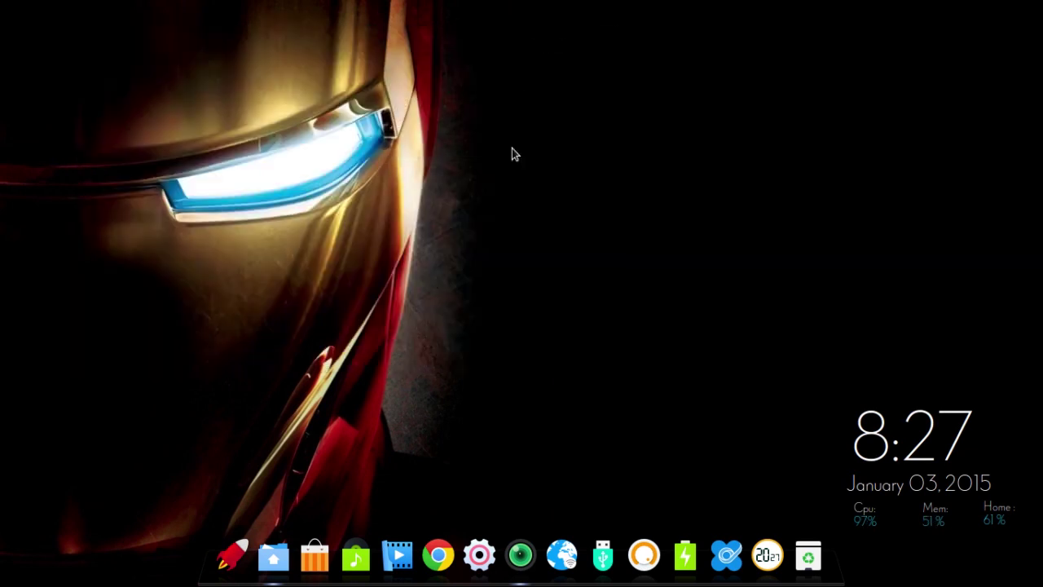
{"action": "key", "text": "ctrl+alt+t"}
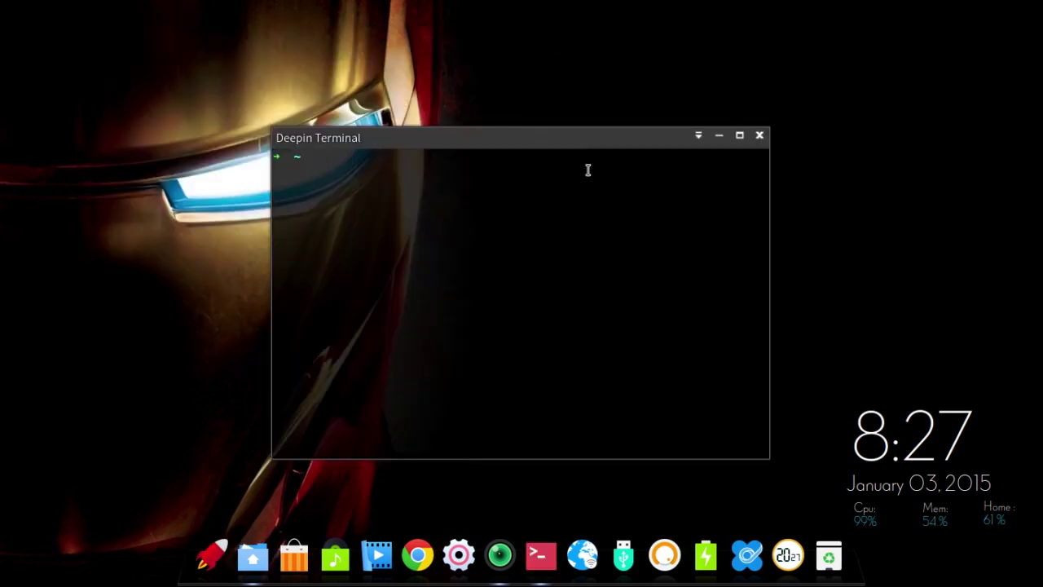
{"action": "left_click_drag", "start_coordinate": [582, 136], "coordinate": [581, 64]}
Write "Ini deepin terminal" at the terminal prompt as a note and erase it again
{"action": "type", "text": "lni deepin "}
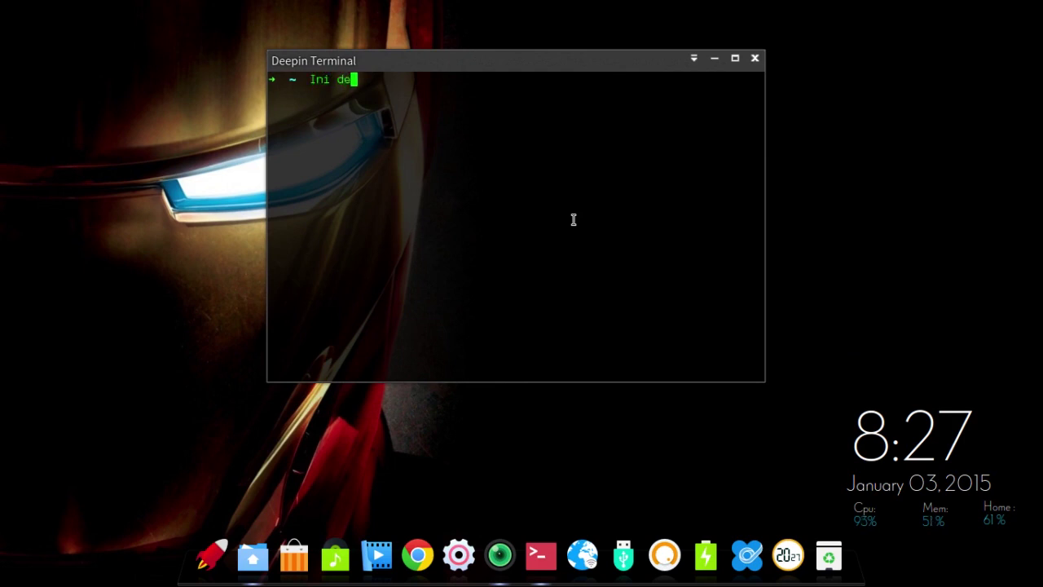
{"action": "type", "text": "terminal"}
{"action": "key", "text": "BackSpace"}
{"action": "key", "text": "BackSpace"}
{"action": "key", "text": "BackSpace"}
{"action": "key", "text": "BackSpace"}
{"action": "key", "text": "BackSpace"}
{"action": "key", "text": "BackSpace"}
{"action": "key", "text": "BackSpace"}
{"action": "key", "text": "BackSpace"}
{"action": "key", "text": "BackSpace"}
{"action": "key", "text": "BackSpace"}
{"action": "key", "text": "BackSpace"}
{"action": "key", "text": "BackSpace"}
{"action": "key", "text": "BackSpace"}
{"action": "key", "text": "BackSpace"}
{"action": "key", "text": "BackSpace"}
{"action": "key", "text": "BackSpace"}
{"action": "key", "text": "BackSpace"}
{"action": "key", "text": "BackSpace"}
{"action": "key", "text": "BackSpace"}
Run lsb_release -a in the terminal to show the distribution's release information
{"action": "type", "text": "lsb_release "}
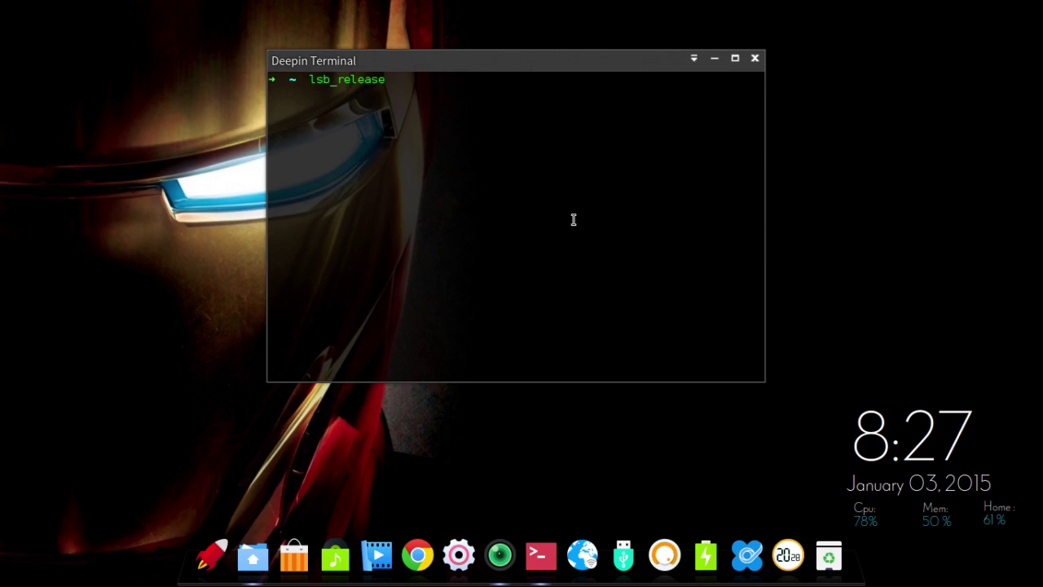
{"action": "type", "text": "-a"}
{"action": "key", "text": "Return"}
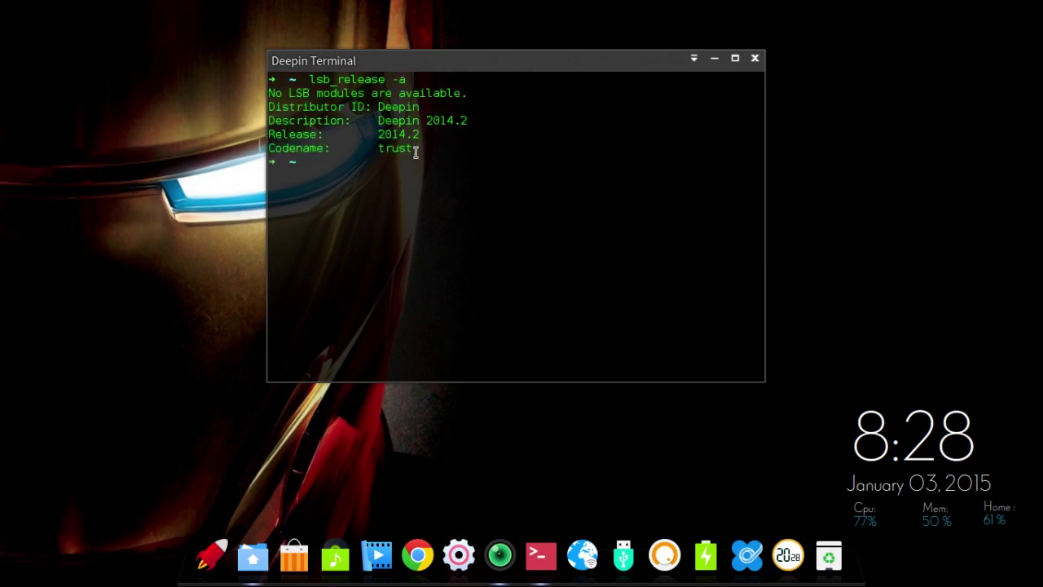
Clear the terminal output with the clear command and close Deepin Terminal
{"action": "type", "text": "clear"}
{"action": "key", "text": "Return"}
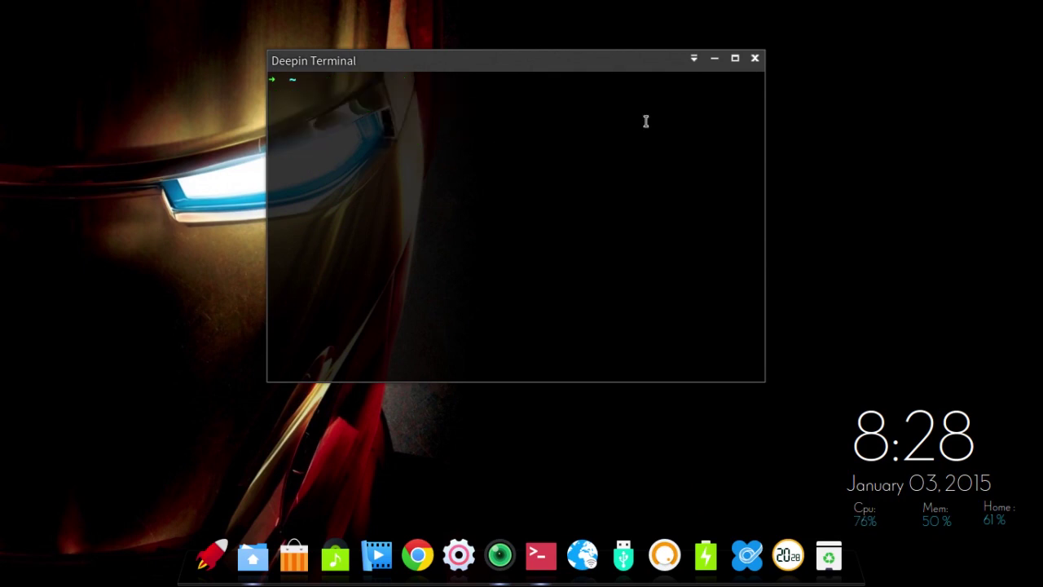
{"action": "left_click", "coordinate": [754, 59]}
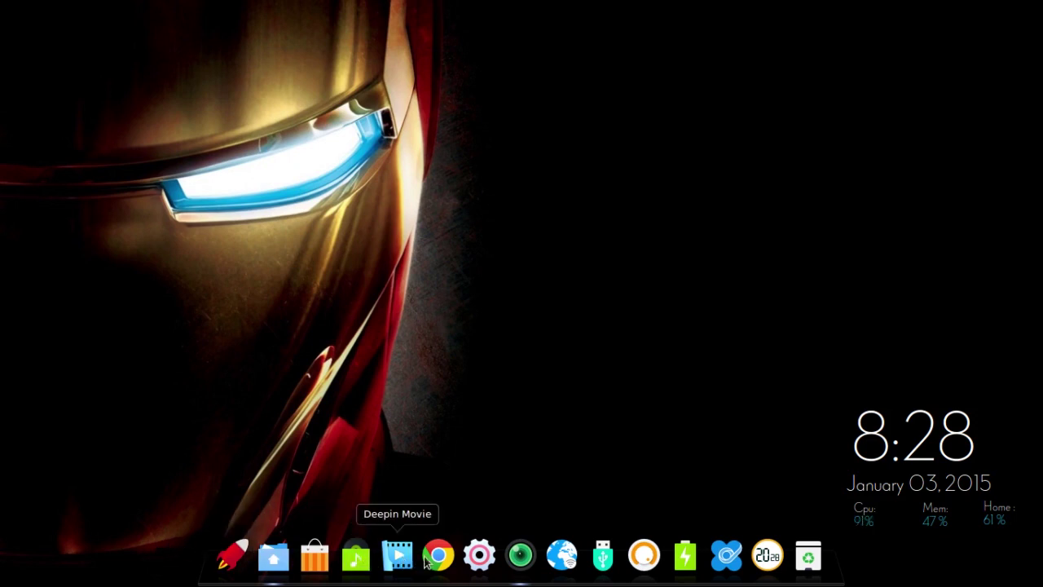
{"action": "left_click", "coordinate": [519, 558]}
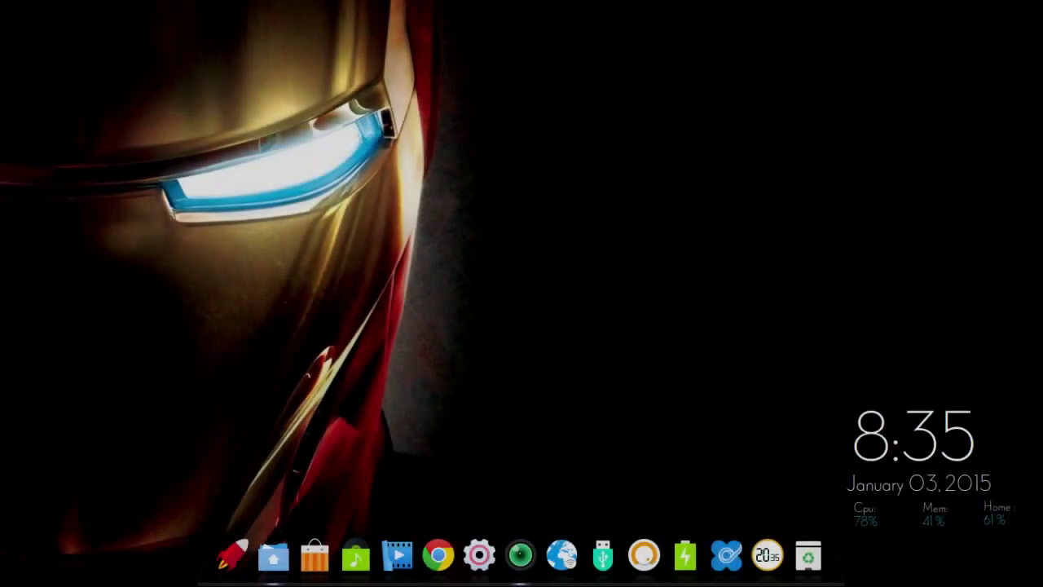
Open the dock's notification area settings and switch off the Network, Power and Sound items
{"action": "right_click", "coordinate": [831, 571]}
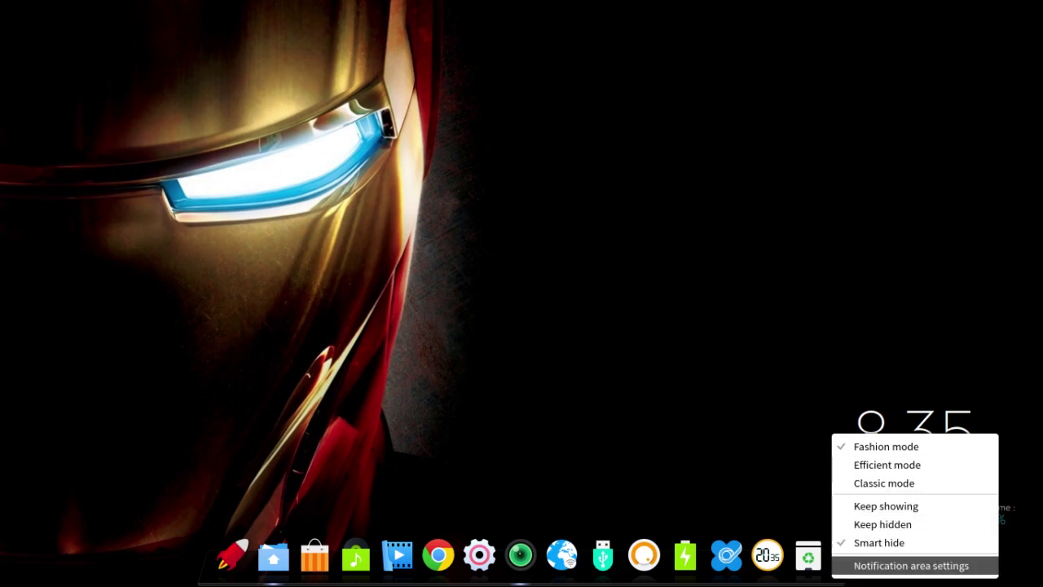
{"action": "left_click", "coordinate": [911, 564]}
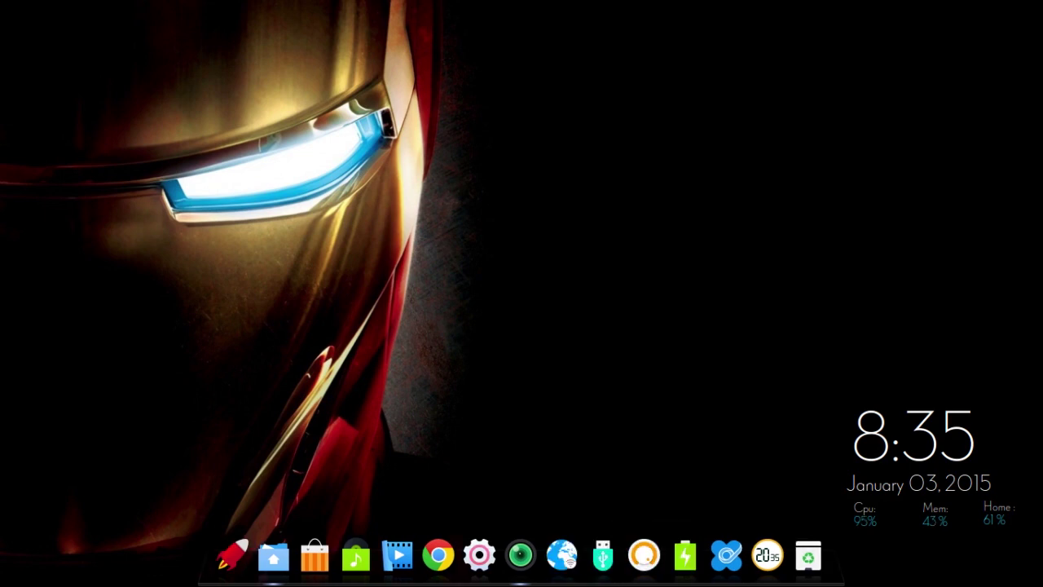
{"action": "right_click", "coordinate": [836, 575]}
{"action": "left_click", "coordinate": [917, 564]}
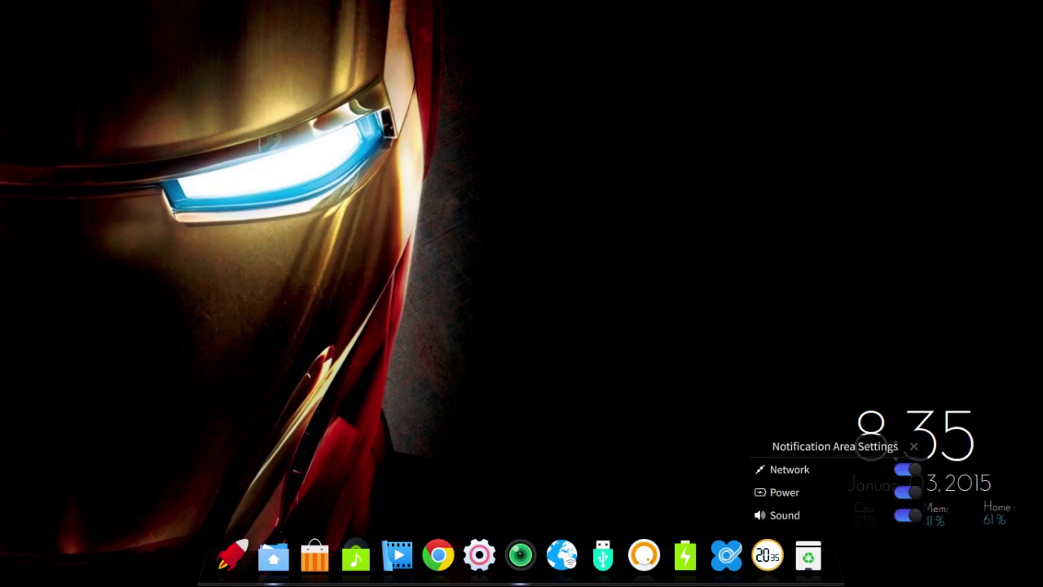
{"action": "left_click", "coordinate": [907, 472]}
{"action": "left_click", "coordinate": [906, 491]}
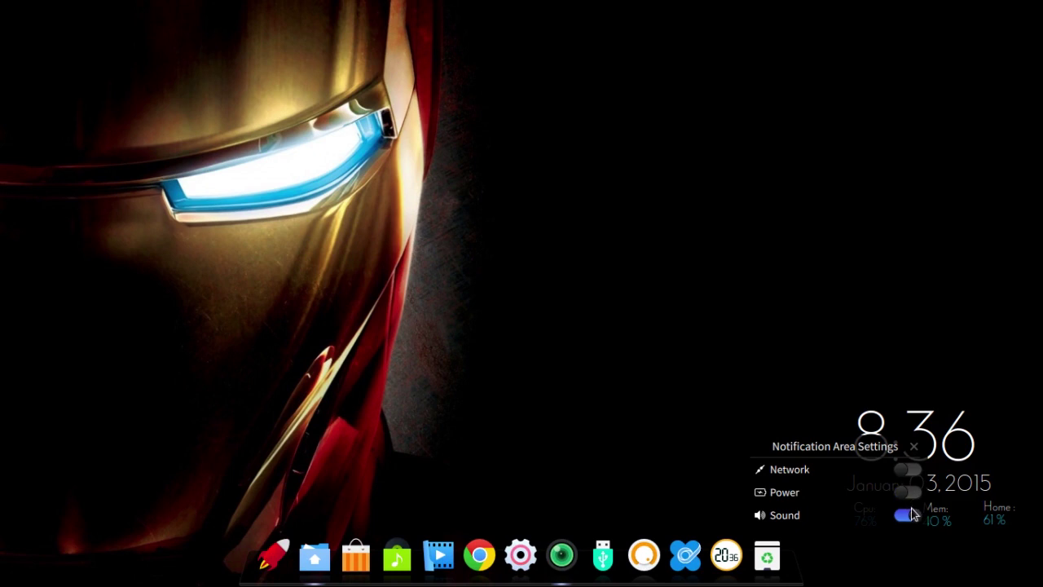
{"action": "left_click", "coordinate": [906, 515]}
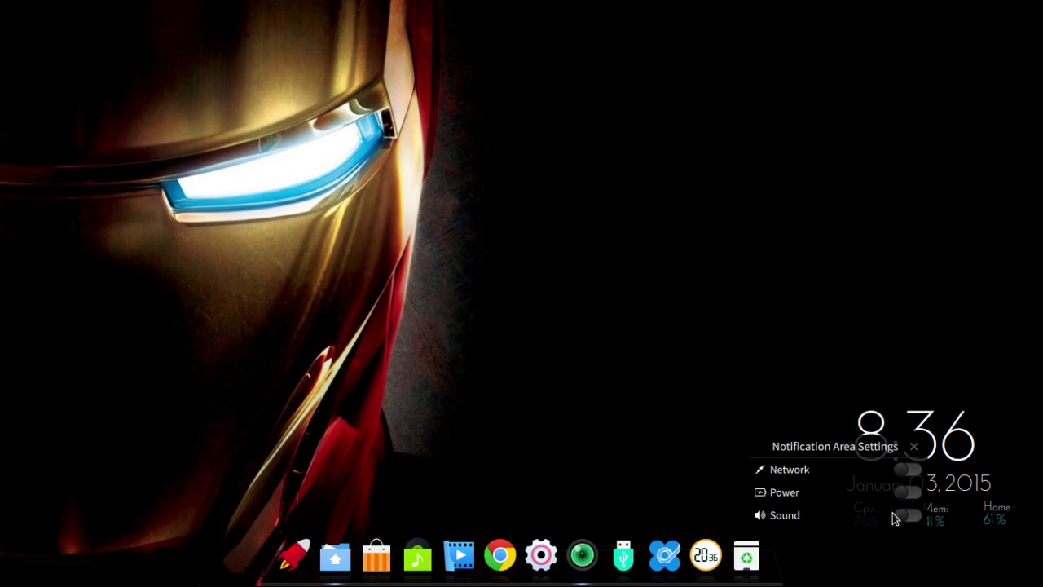
Switch the Sound, Power and Network items back on in the notification area settings
{"action": "left_click", "coordinate": [902, 513]}
{"action": "left_click", "coordinate": [907, 492]}
{"action": "left_click", "coordinate": [907, 471]}
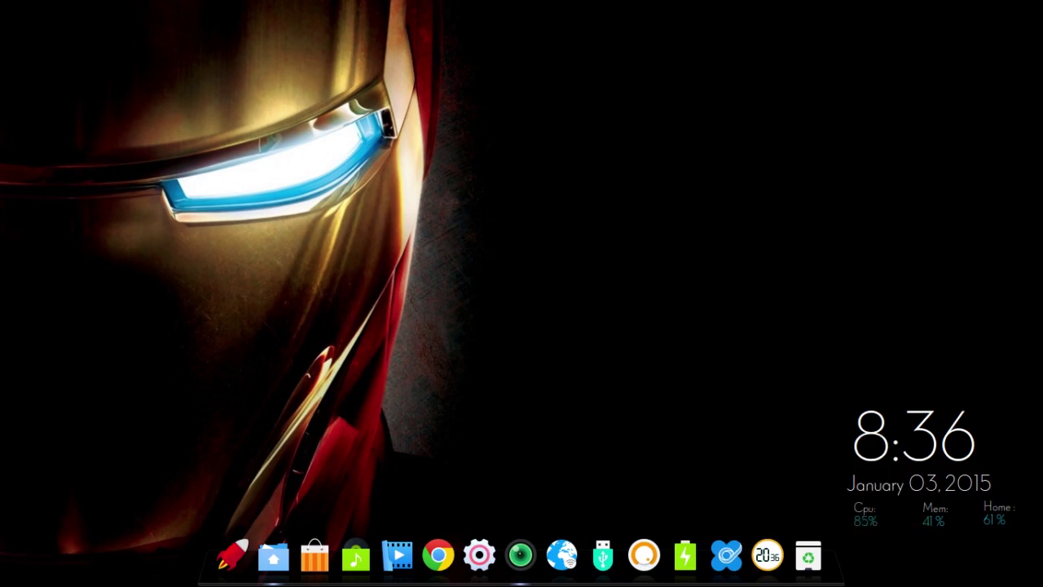
Set the dock to Efficient mode and preview the open SimpleScreenRecorder window from its dock entry
{"action": "right_click", "coordinate": [835, 570]}
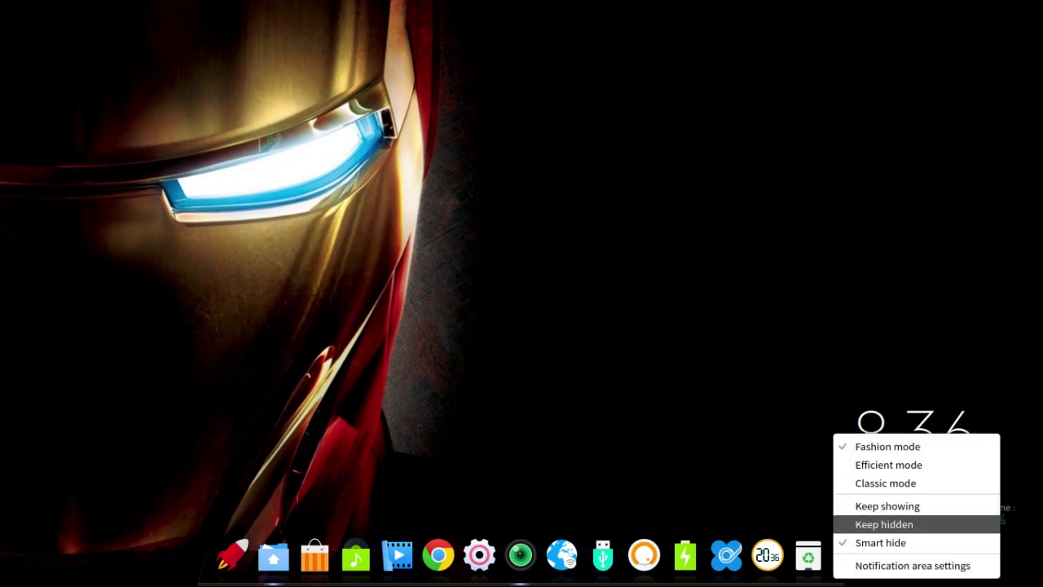
{"action": "left_click", "coordinate": [888, 464]}
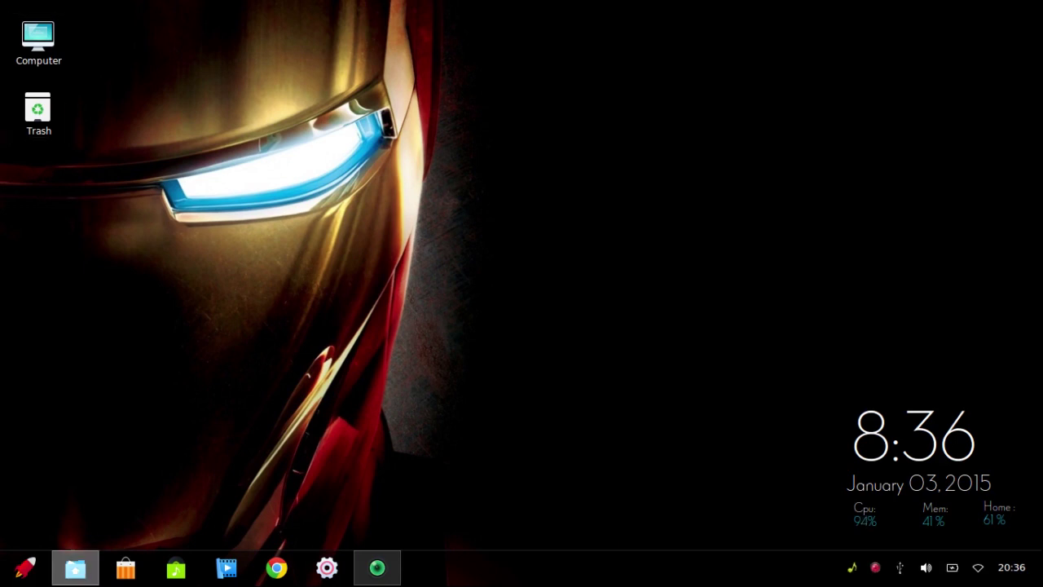
{"action": "mouse_move", "coordinate": [74, 568]}
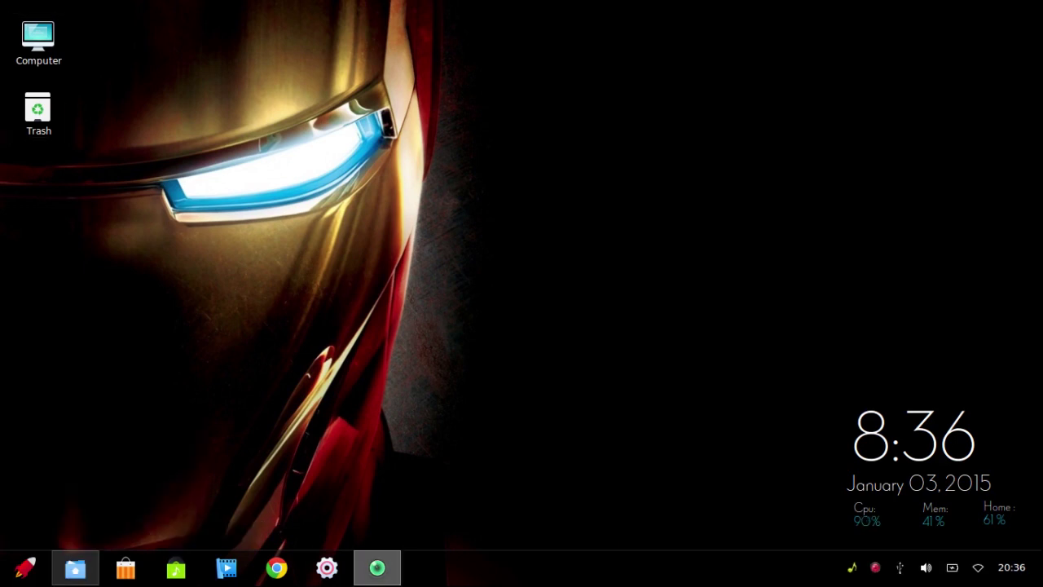
{"action": "mouse_move", "coordinate": [377, 568]}
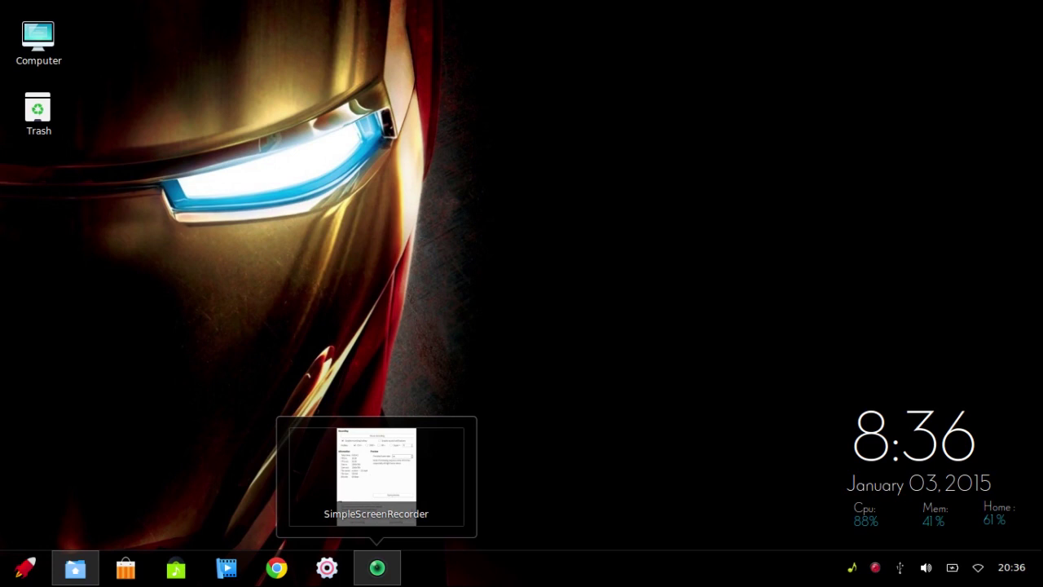
{"action": "mouse_move", "coordinate": [1042, 585]}
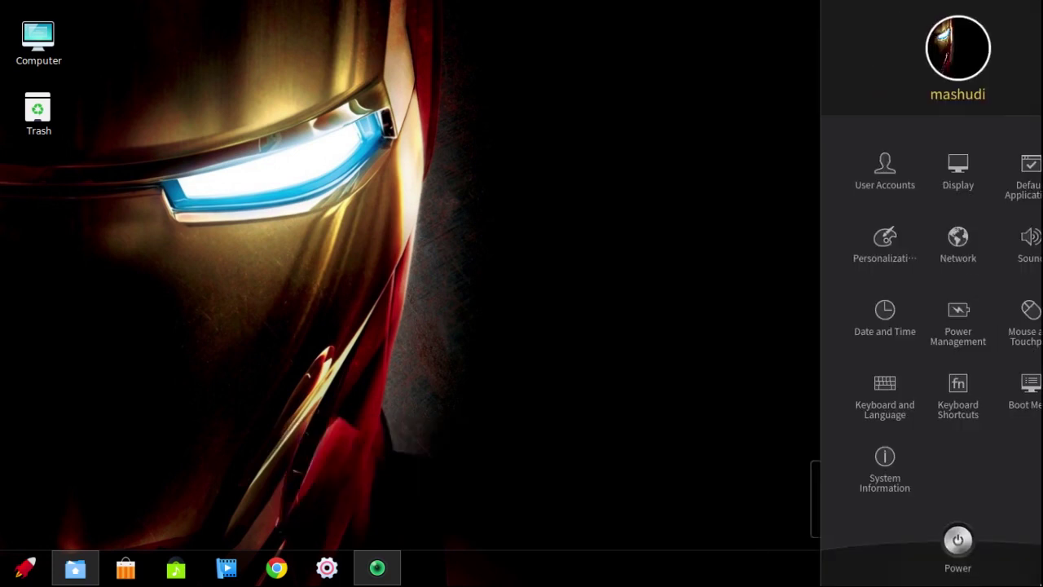
Switch the dock to Classic mode, and return it to Fashion mode
{"action": "right_click", "coordinate": [456, 563]}
{"action": "left_click", "coordinate": [507, 484]}
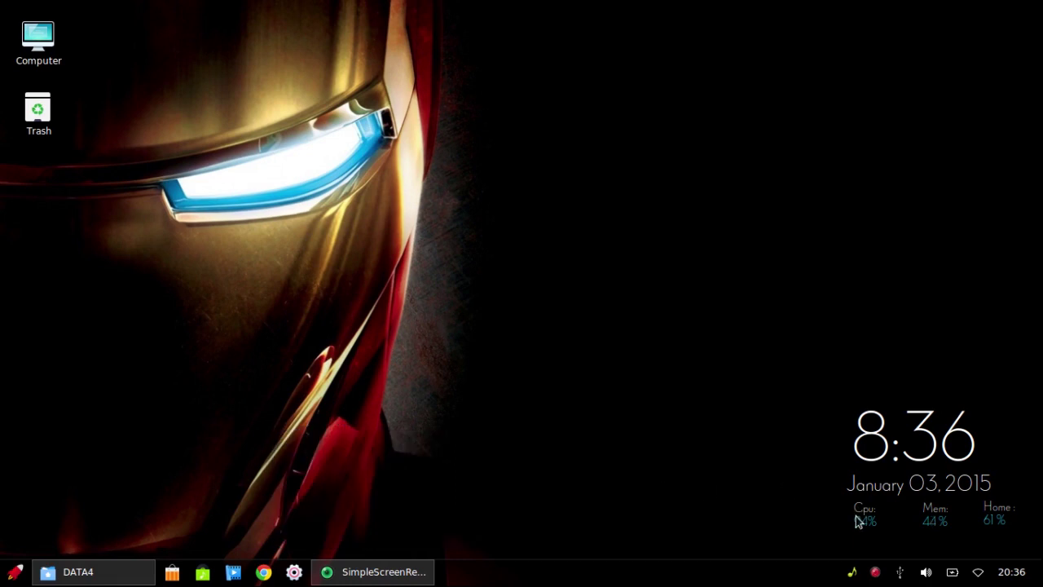
{"action": "right_click", "coordinate": [721, 579]}
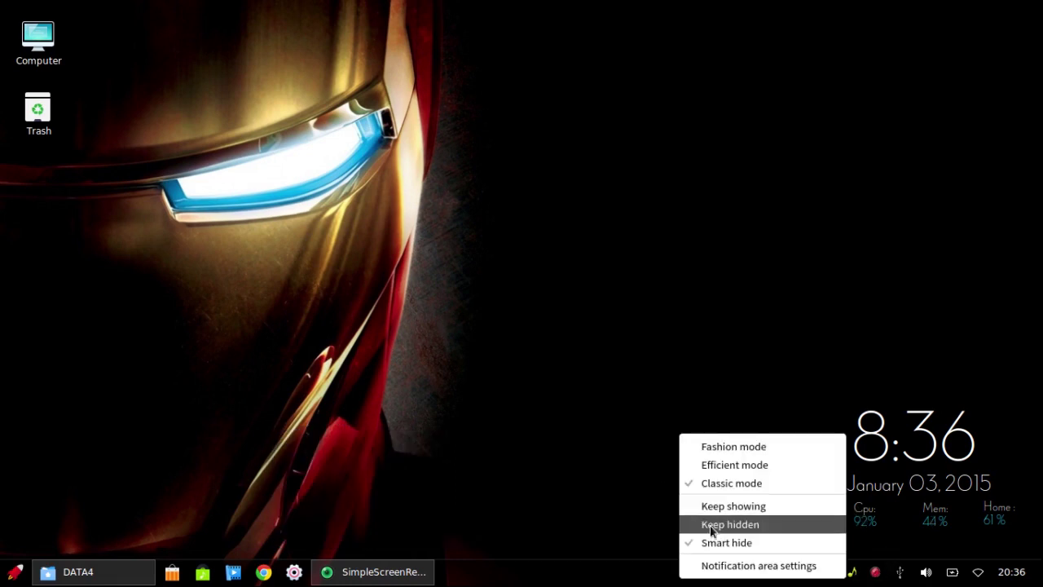
{"action": "left_click", "coordinate": [713, 461]}
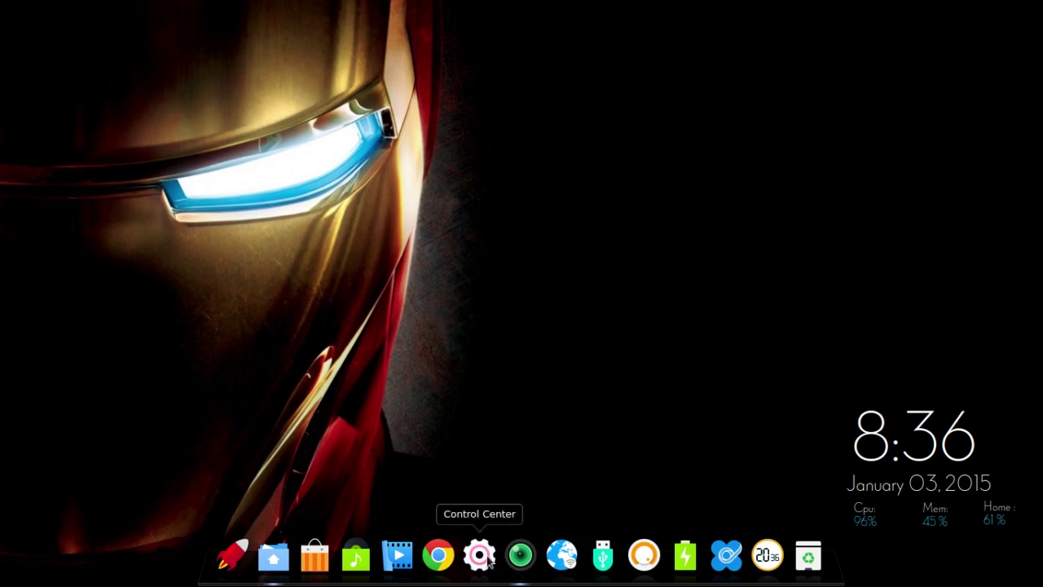
Bring up the DATA4 file window and maximize it with the dock set to Keep showing
{"action": "left_click", "coordinate": [275, 558]}
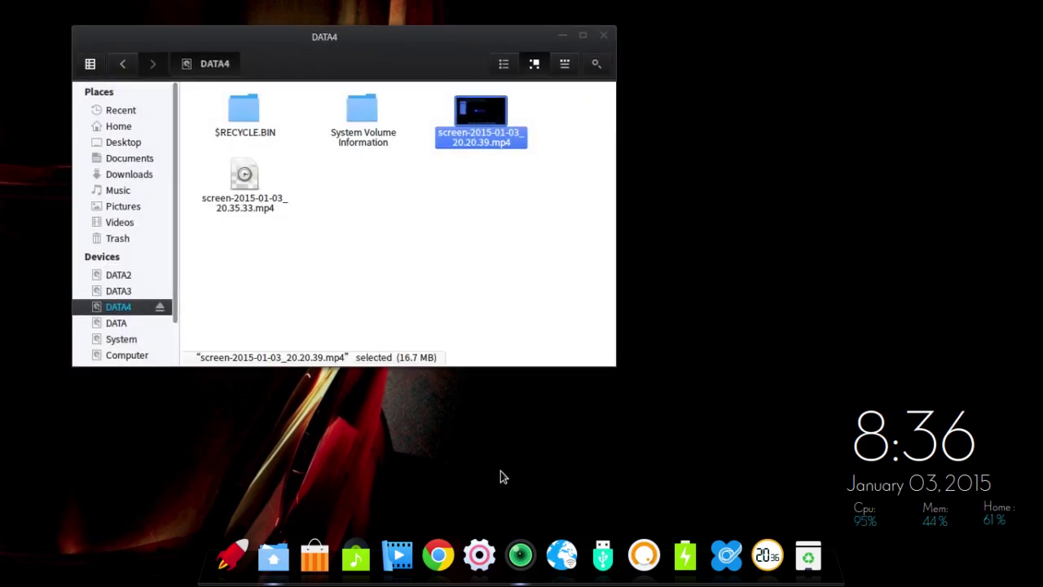
{"action": "right_click", "coordinate": [637, 578]}
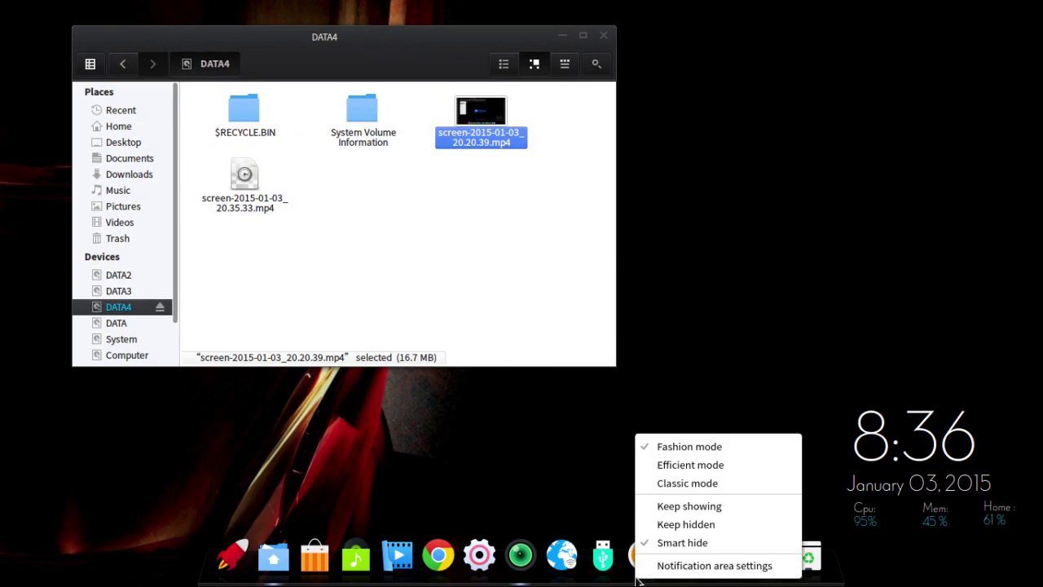
{"action": "left_click", "coordinate": [671, 506]}
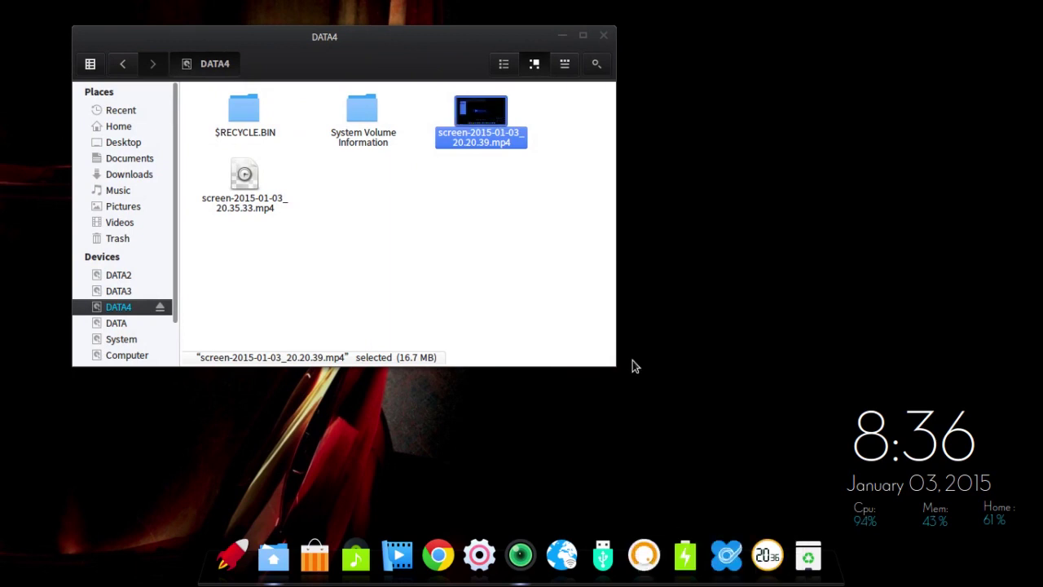
{"action": "left_click", "coordinate": [583, 36]}
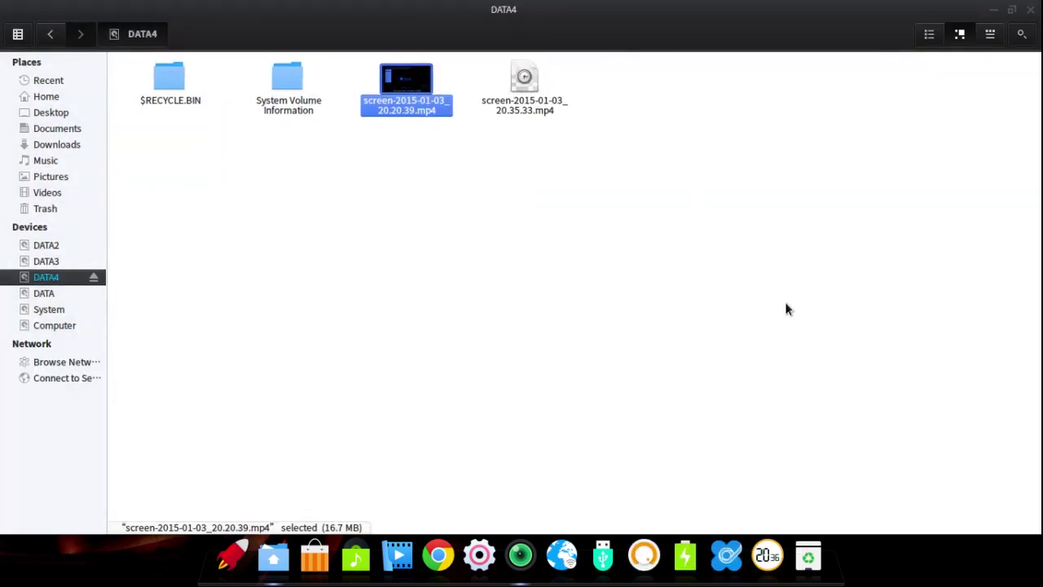
Set the dock to Keep hidden and minimize the maximized DATA4 window
{"action": "right_click", "coordinate": [588, 577]}
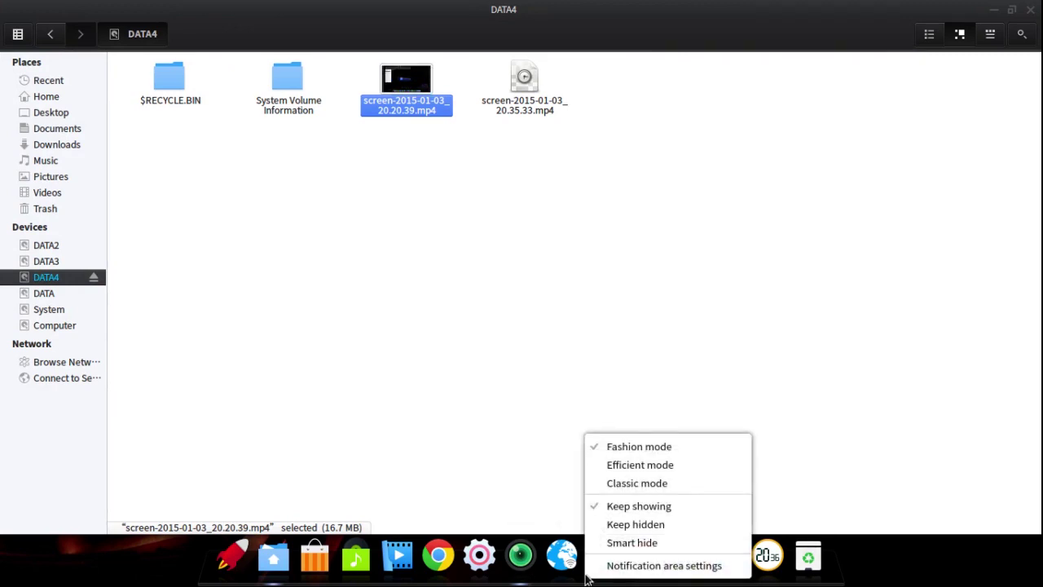
{"action": "left_click", "coordinate": [627, 525]}
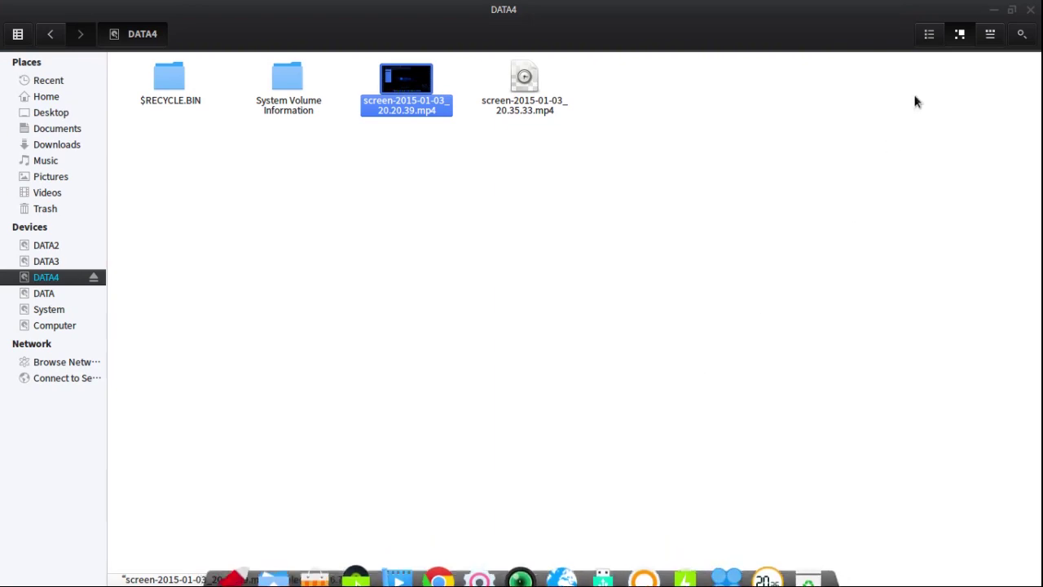
{"action": "left_click", "coordinate": [993, 10]}
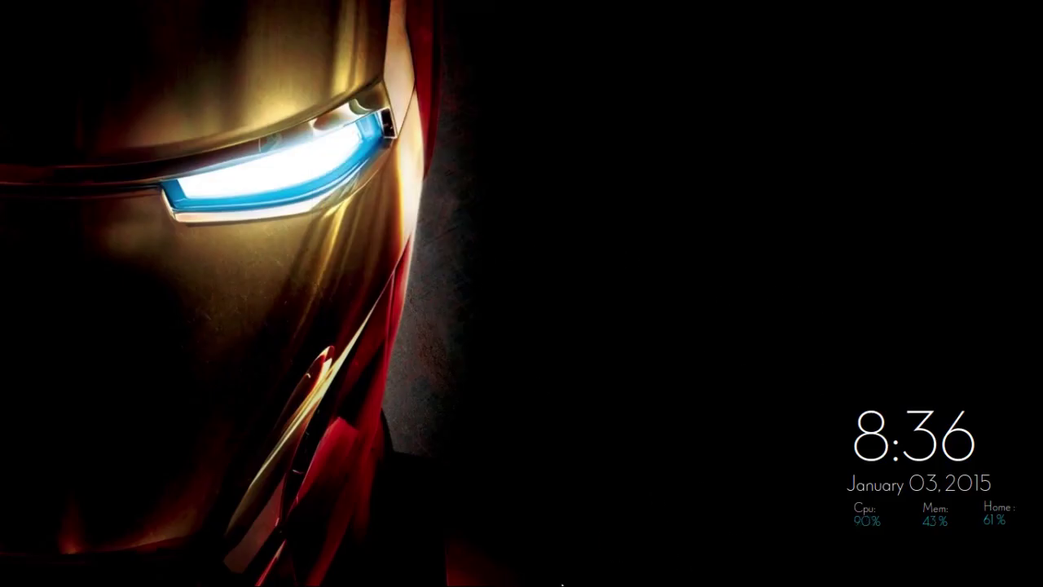
Set the dock to Smart hide, and bring the DATA4 window back at its unmaximized size
{"action": "mouse_move", "coordinate": [574, 583]}
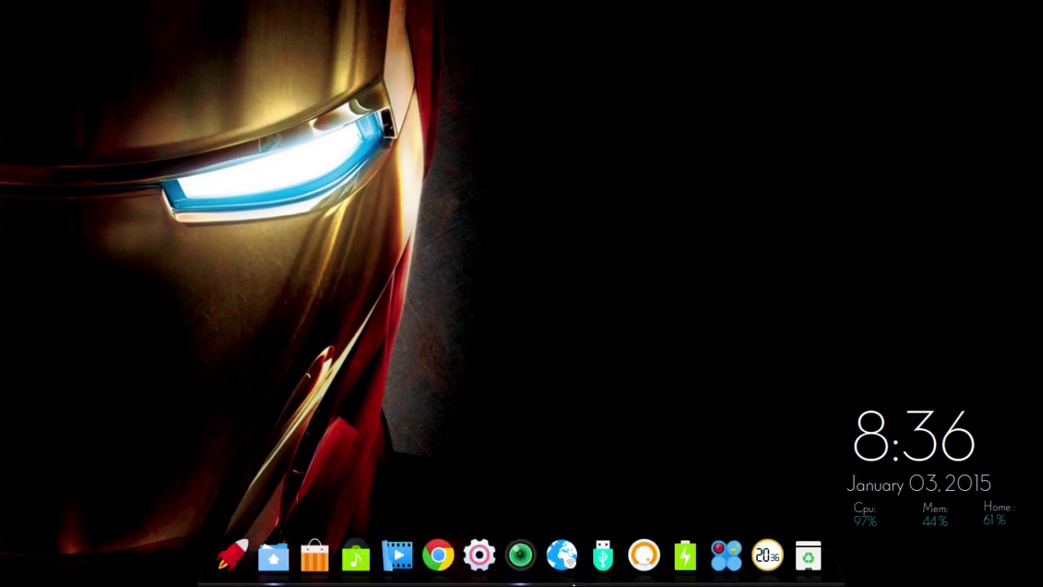
{"action": "right_click", "coordinate": [676, 582]}
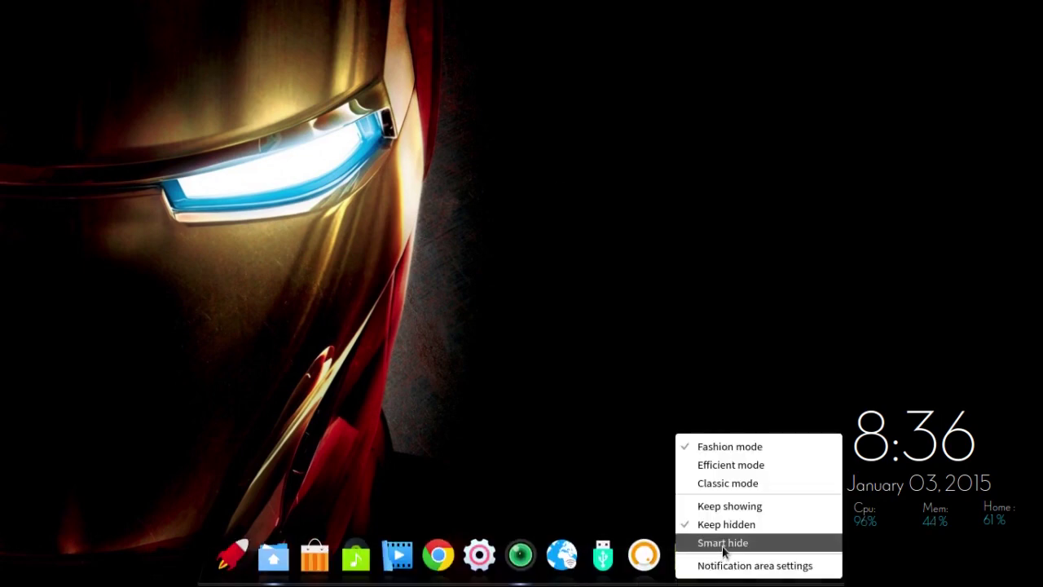
{"action": "left_click", "coordinate": [700, 541]}
{"action": "left_click", "coordinate": [274, 557]}
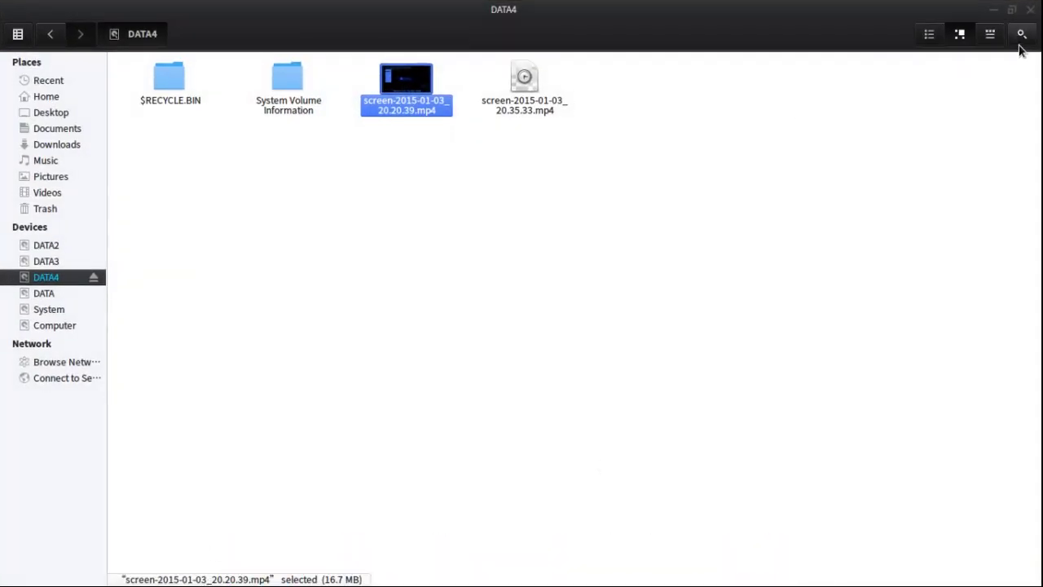
{"action": "left_click", "coordinate": [1019, 15]}
{"action": "left_click", "coordinate": [1015, 18]}
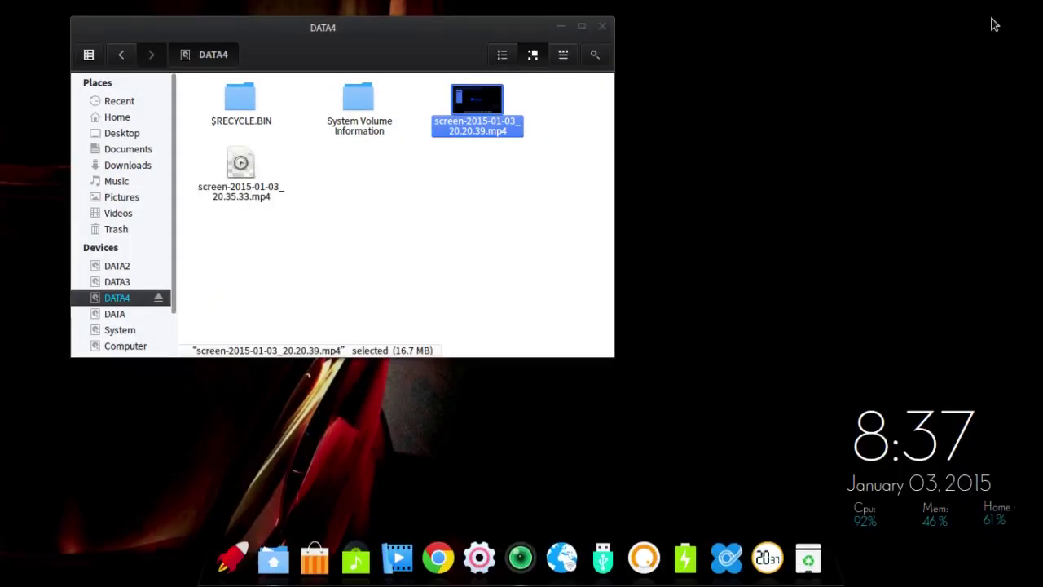
Move the DATA4 window around the desktop and check the dock's display options without changing them
{"action": "left_click_drag", "start_coordinate": [449, 28], "coordinate": [613, 5]}
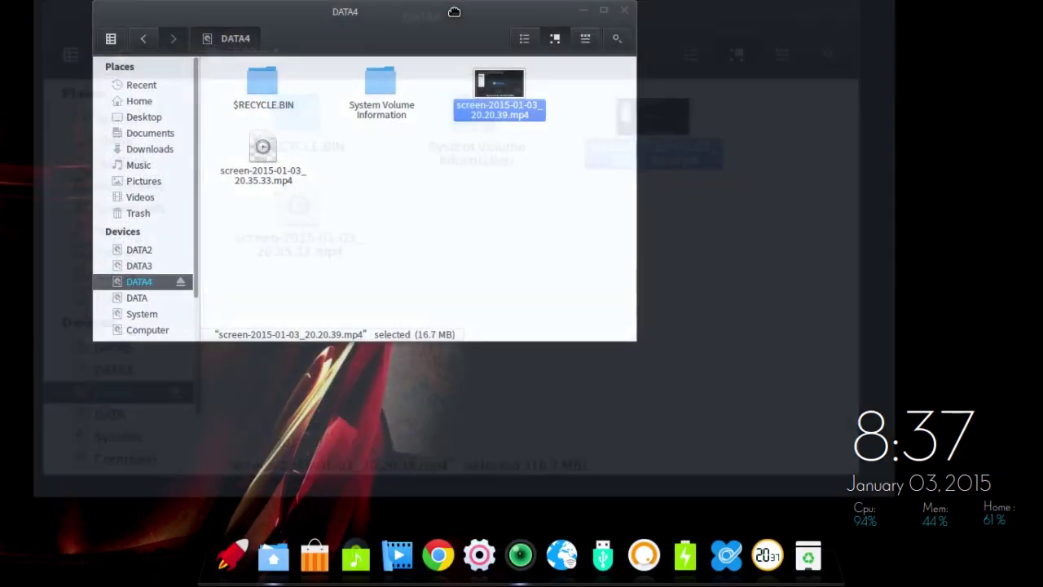
{"action": "left_click_drag", "start_coordinate": [820, 21], "coordinate": [302, 83]}
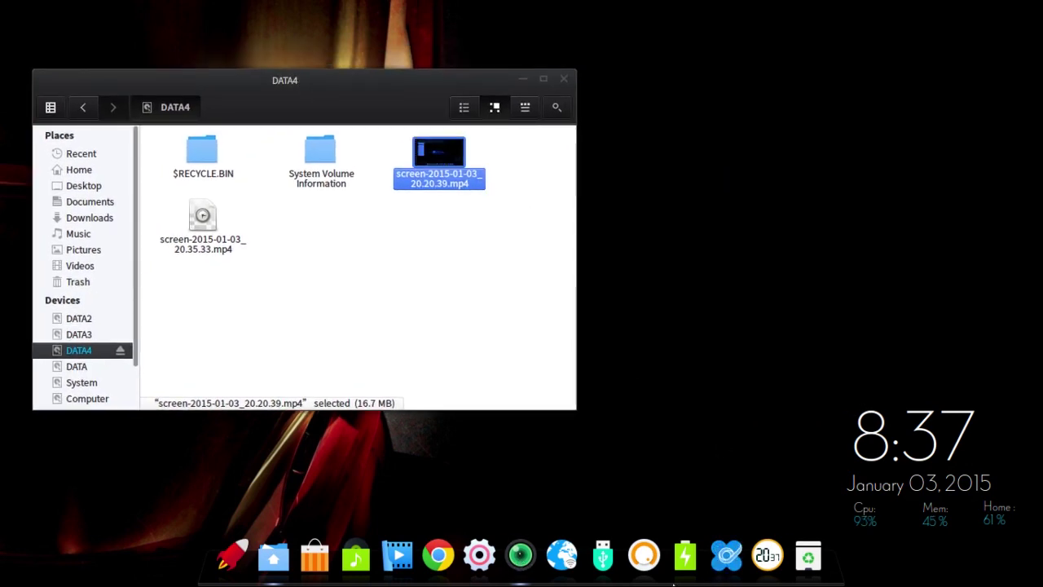
{"action": "right_click", "coordinate": [664, 580]}
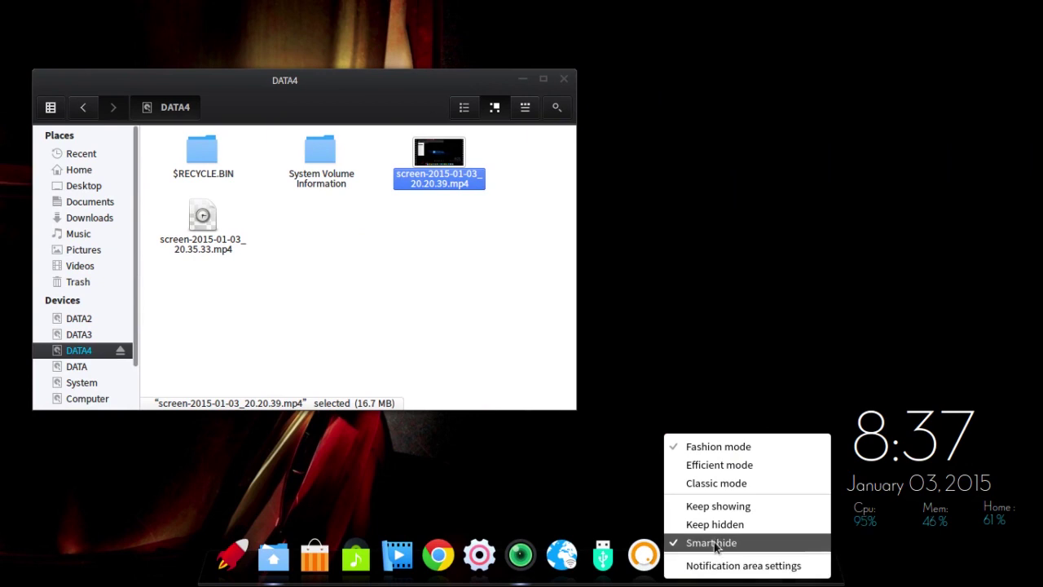
{"action": "left_click", "coordinate": [595, 487]}
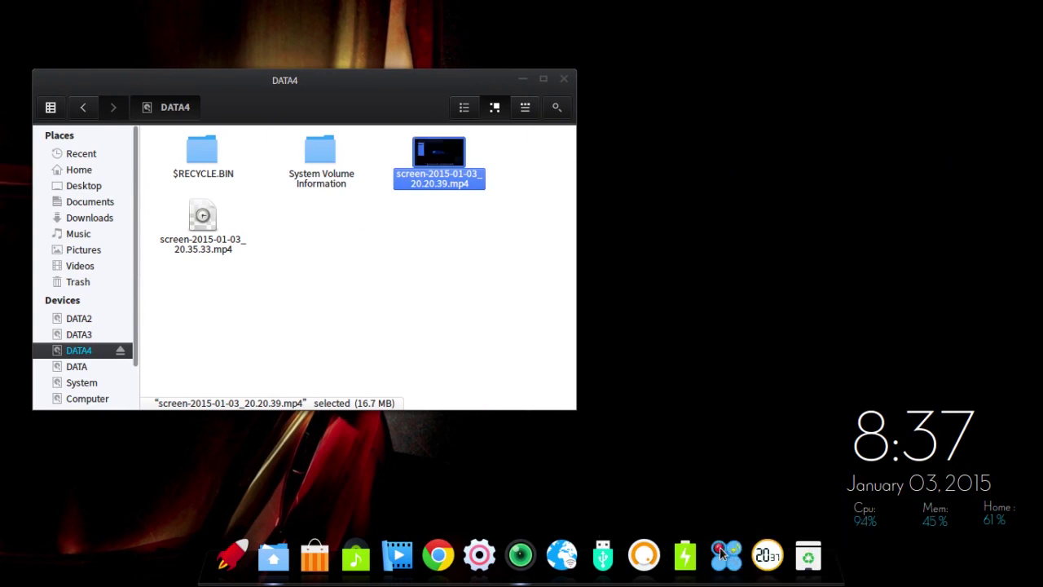